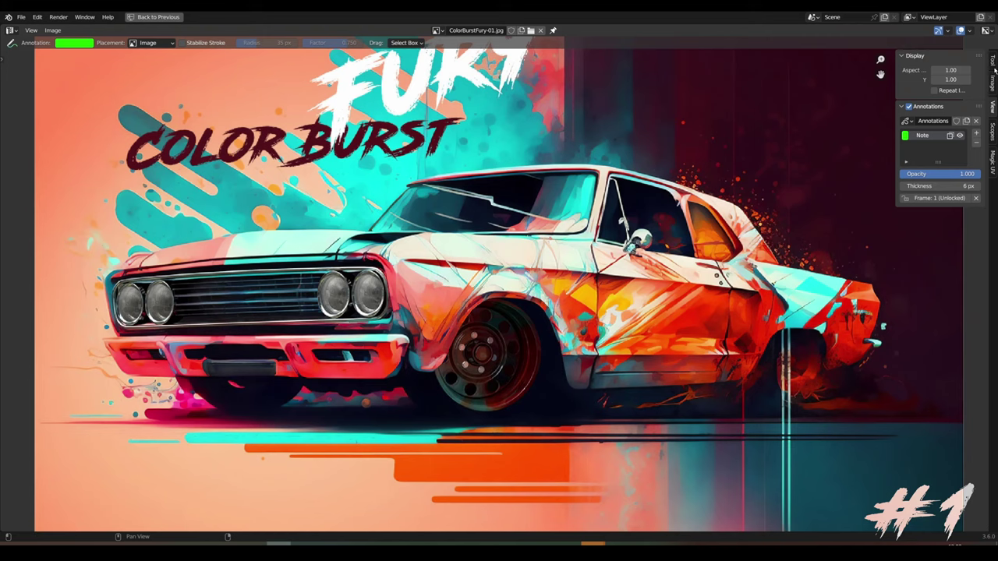
Hide the side panel and circle the car's front grille and front wheel on ColorBurstFury-01.jpg
key("n")
mouse_move(327, 240)
left_mouse_down()
mouse_move(117, 355)
mouse_move(401, 342)
mouse_move(284, 246)
left_mouse_up()
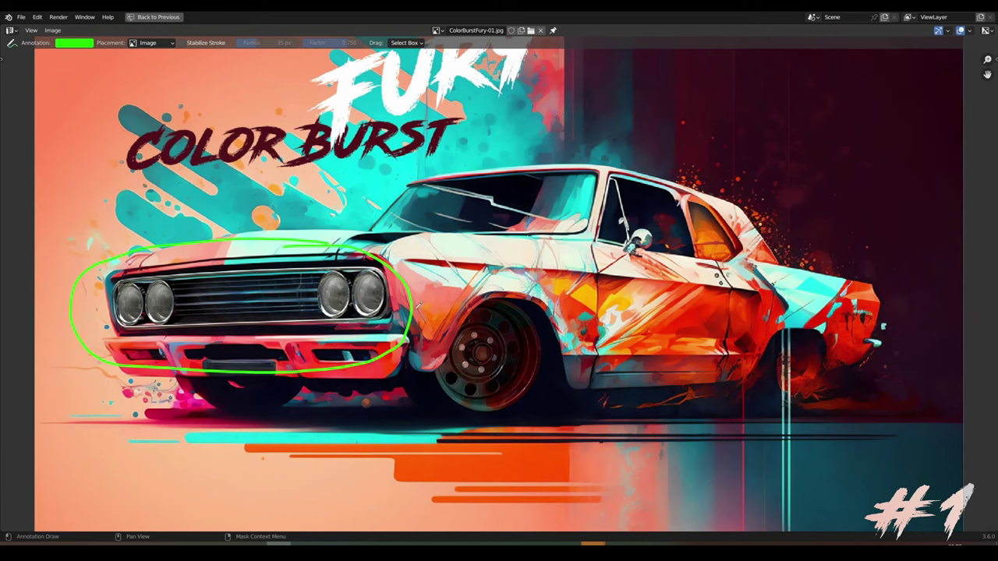
mouse_move(450, 297)
left_mouse_down()
mouse_move(470, 437)
mouse_move(482, 299)
left_mouse_up()
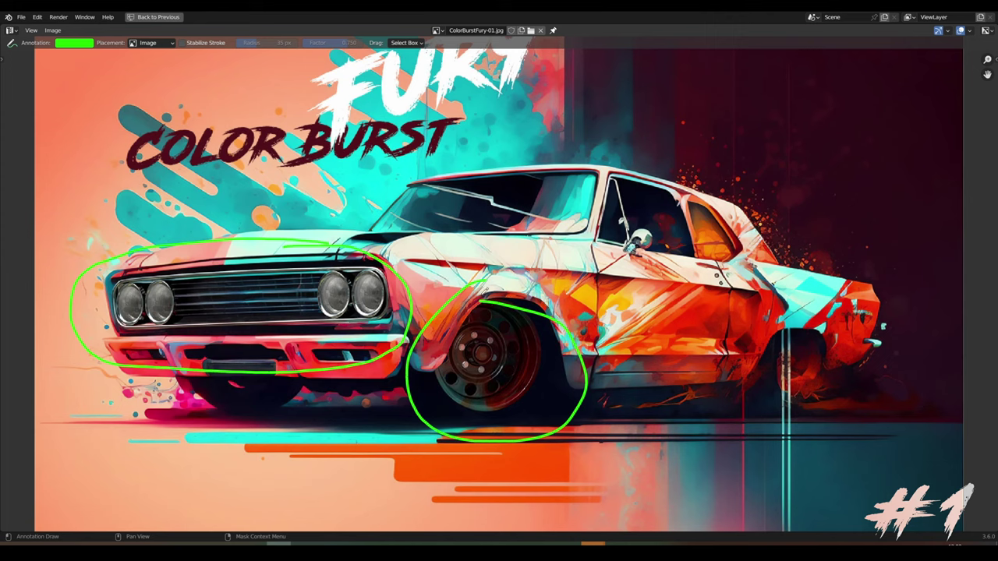
Clear the annotations, select the camera and image plane, and trace the wheel-arch fender curve
key("ctrl+z")
key("ctrl+z")
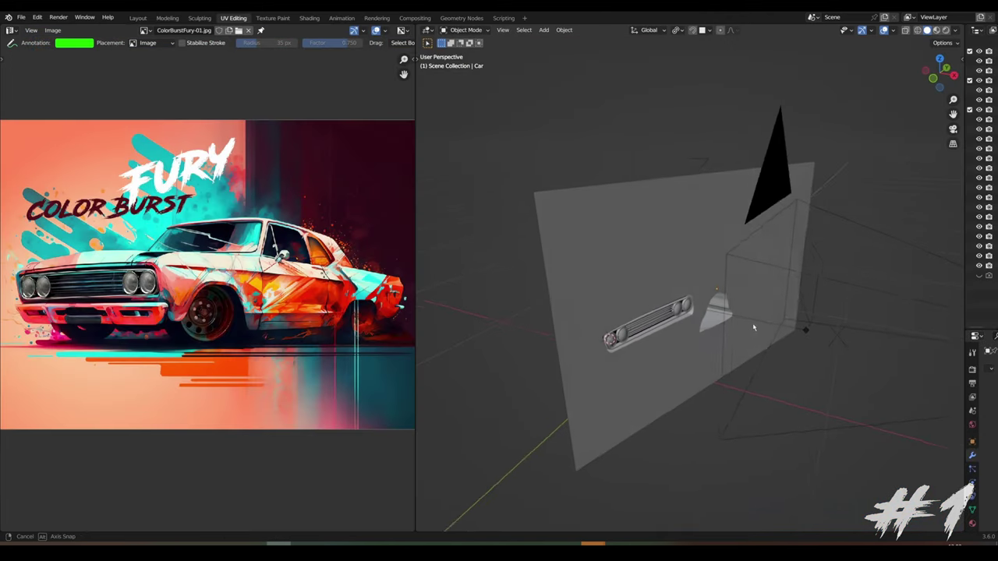
mouse_move(751, 327)
middle_mouse_down()
mouse_move(786, 328)
mouse_move(733, 307)
middle_mouse_up()
left_click(862, 269)
middle_click_drag(879, 249, 543, 249)
left_click(542, 250)
middle_click_drag(644, 308, 561, 313)
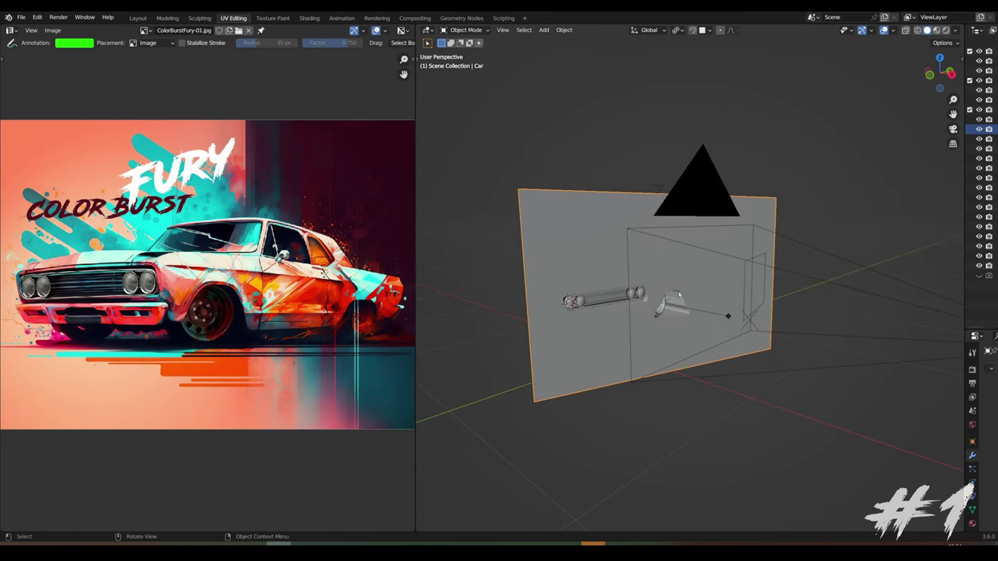
scroll(668, 333, "up", 4)
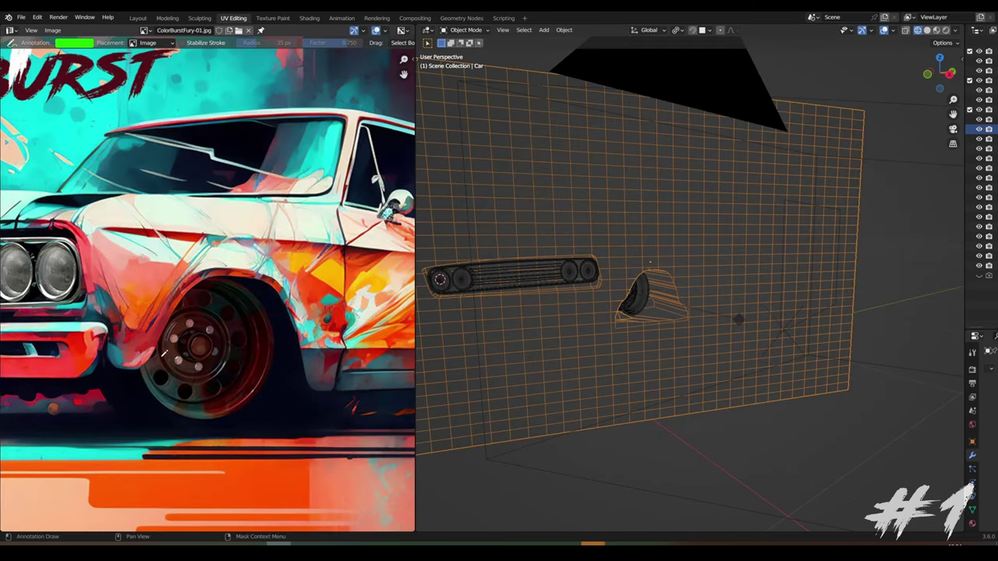
mouse_move(110, 370)
left_mouse_down()
mouse_move(161, 341)
mouse_move(176, 293)
left_mouse_up()
mouse_move(226, 273)
left_mouse_down()
mouse_move(280, 283)
mouse_move(305, 357)
mouse_move(335, 391)
mouse_move(306, 433)
mouse_move(135, 424)
mouse_move(115, 363)
left_mouse_up()
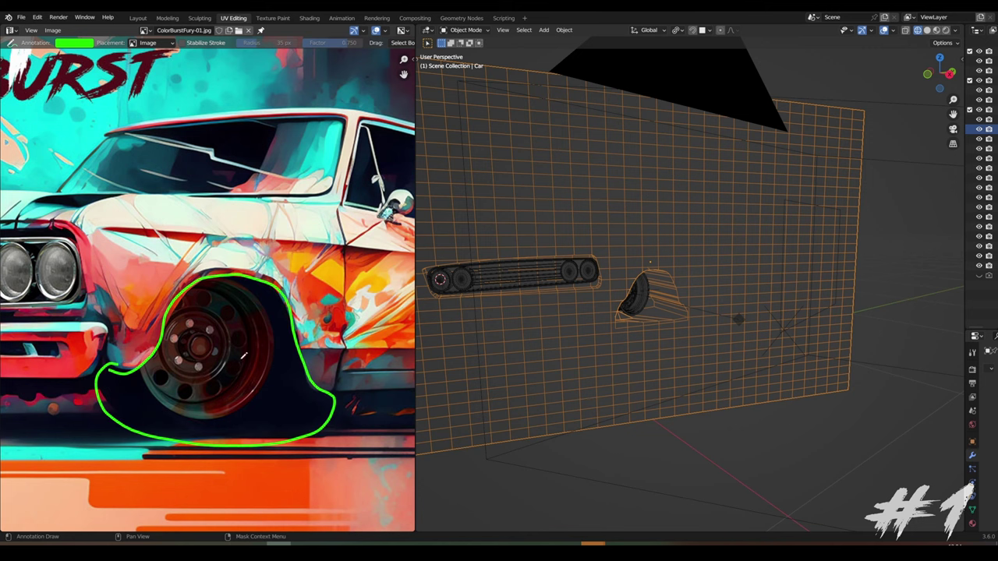
Move the disk.001 wheel part and outline the grille's right edge on the image
middle_click_drag(650, 281, 716, 346)
left_click(735, 335)
key("g")
left_click(647, 335)
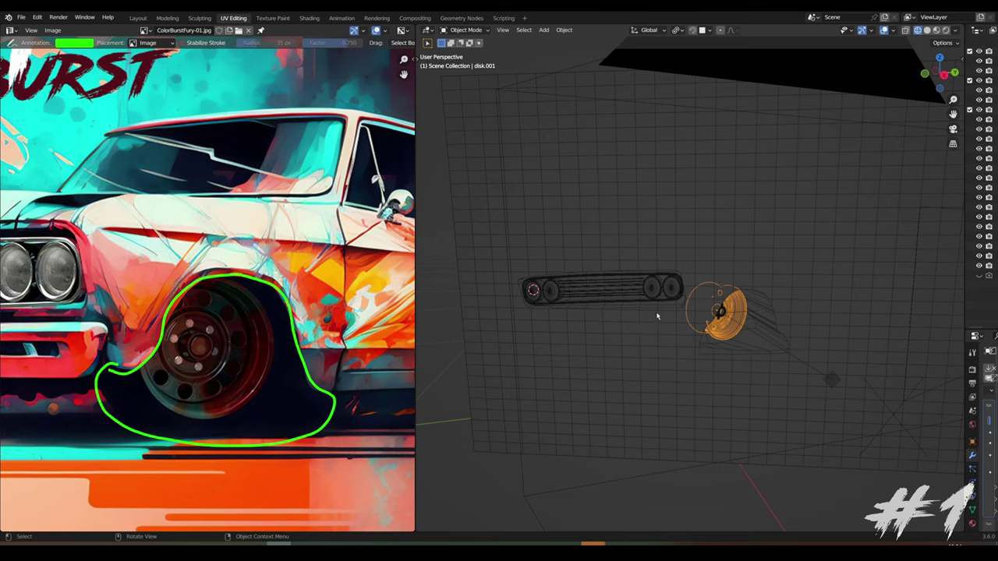
mouse_move(339, 222)
left_mouse_down()
mouse_move(371, 233)
mouse_move(378, 287)
mouse_move(228, 313)
mouse_move(28, 315)
mouse_move(20, 248)
left_mouse_up()
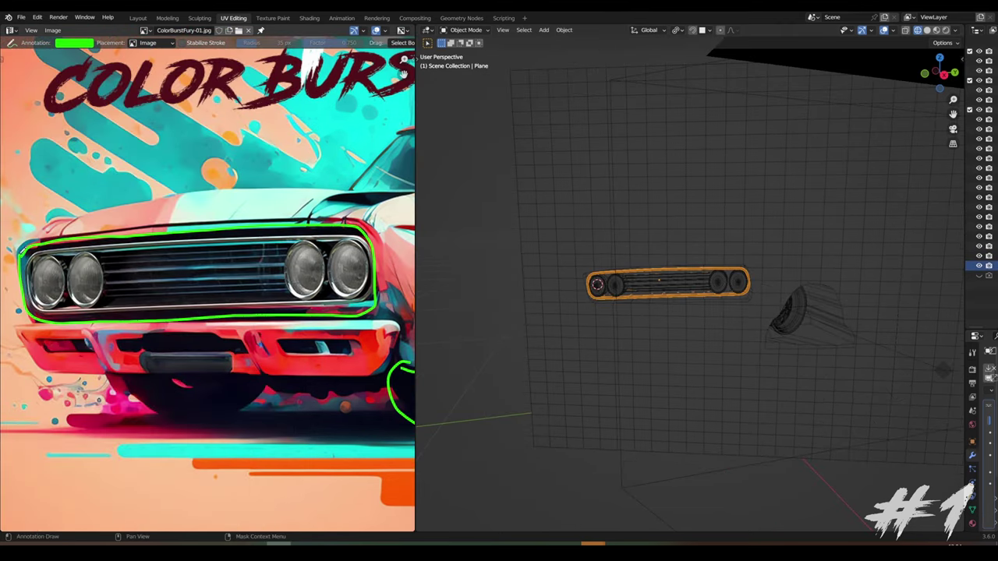
middle_click_drag(686, 312, 633, 288)
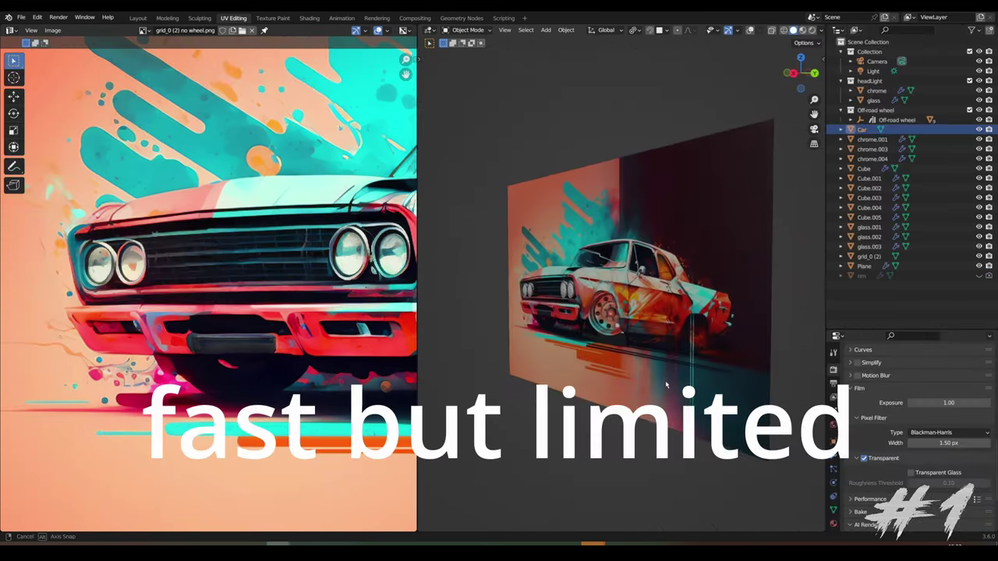
Orbit around the projected car plane in the ColorBurstFury-05 example scene
middle_click_drag(725, 374, 817, 395)
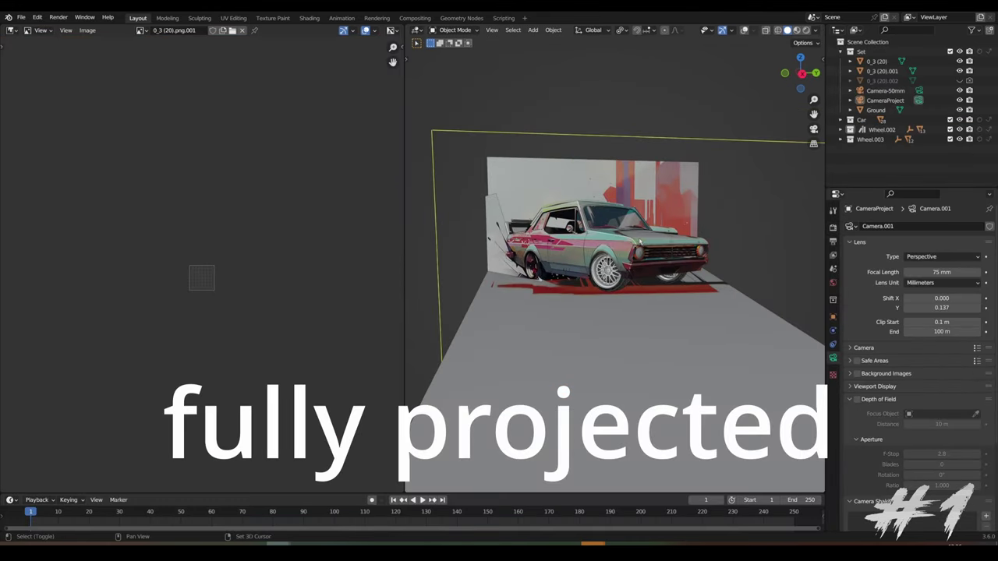
middle_click_drag(616, 312, 575, 319)
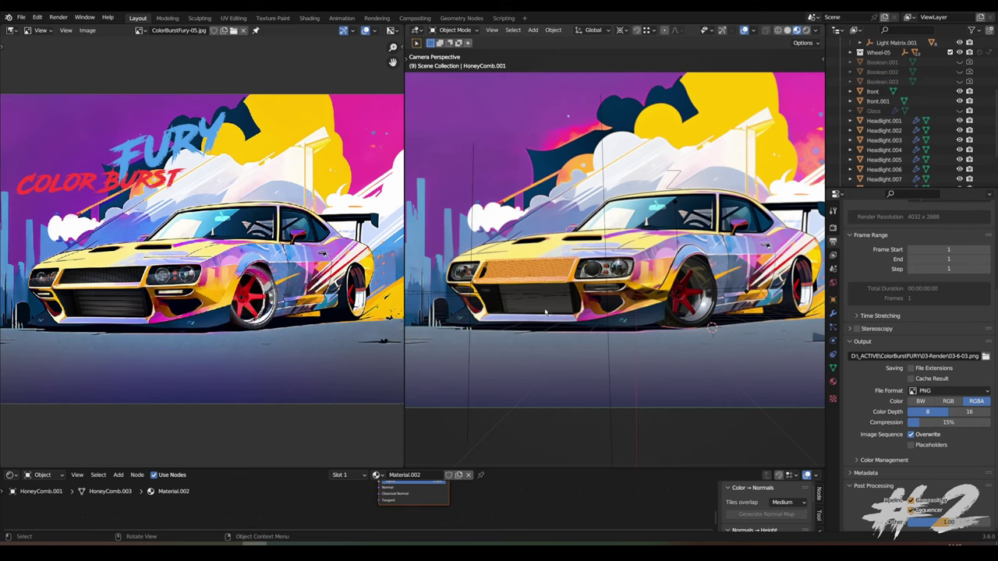
Select the radiator, a headlight and body mesh 0_3 (6), then switch to Solid shading
left_click(543, 311)
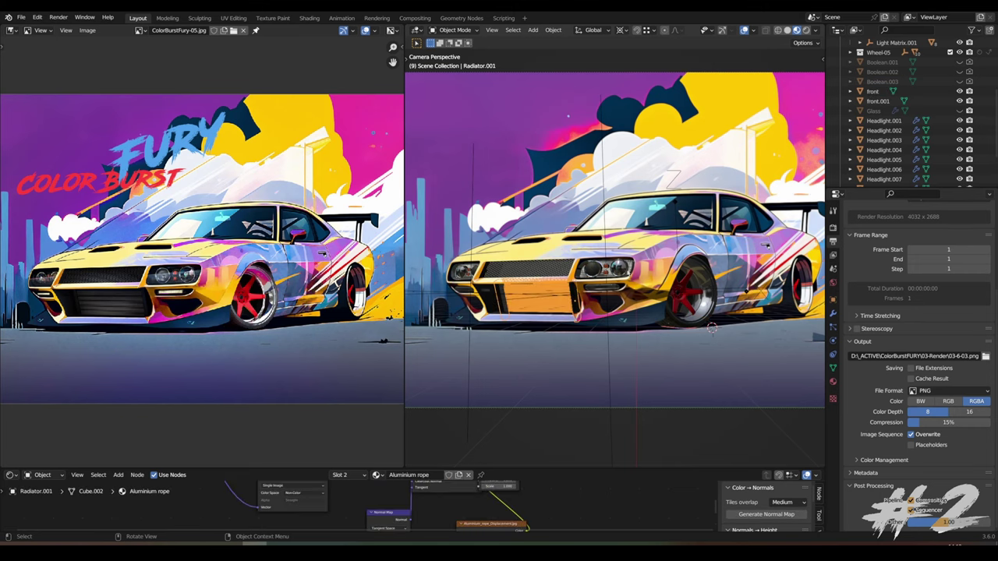
left_click(674, 306)
left_click(684, 328)
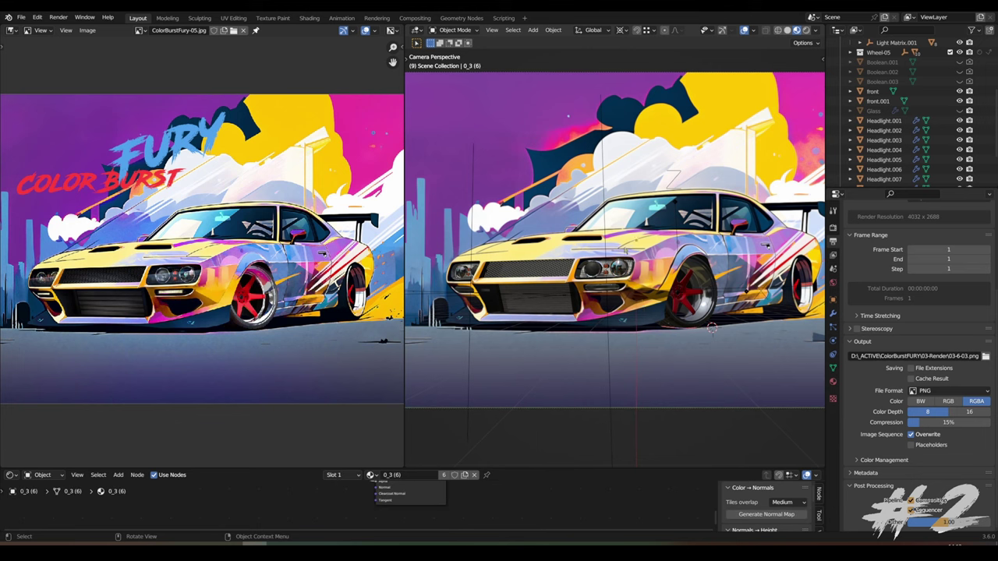
key("z")
left_click(692, 257)
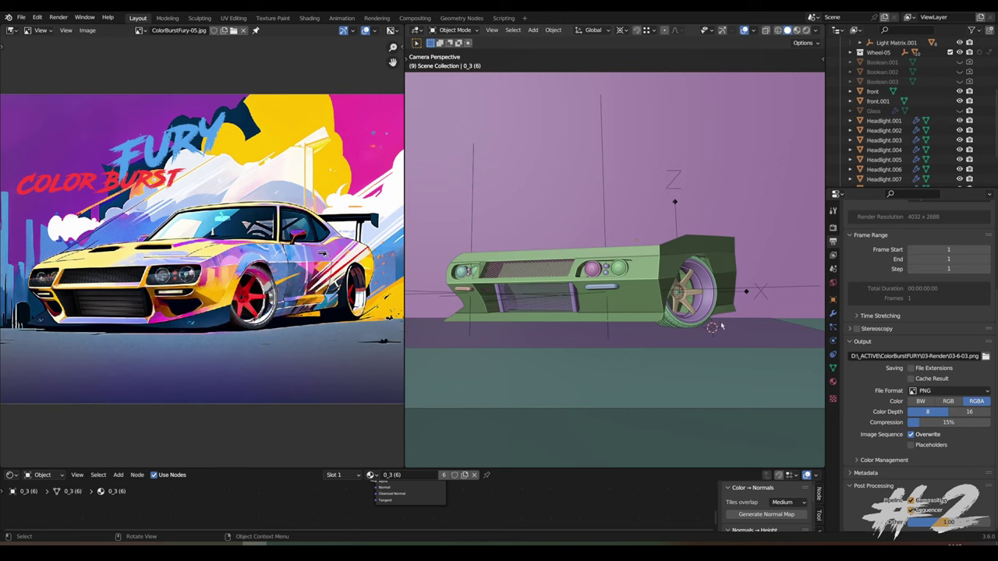
Step out of the camera view to survey backdrop and car parts, and select the camera
middle_click_drag(652, 291, 697, 324)
scroll(653, 323, "up", 6)
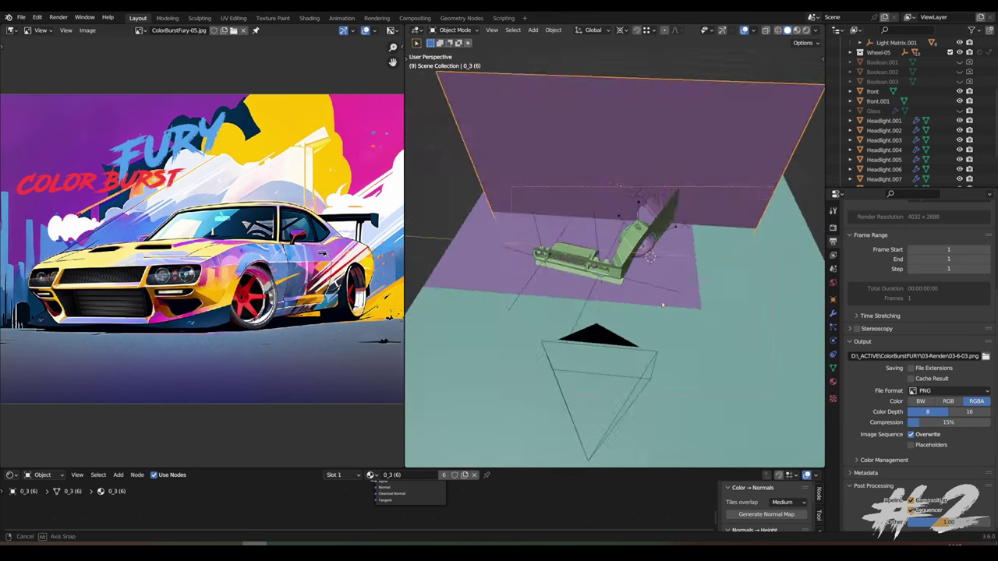
middle_click_drag(670, 308, 640, 304)
scroll(639, 304, "down", 5)
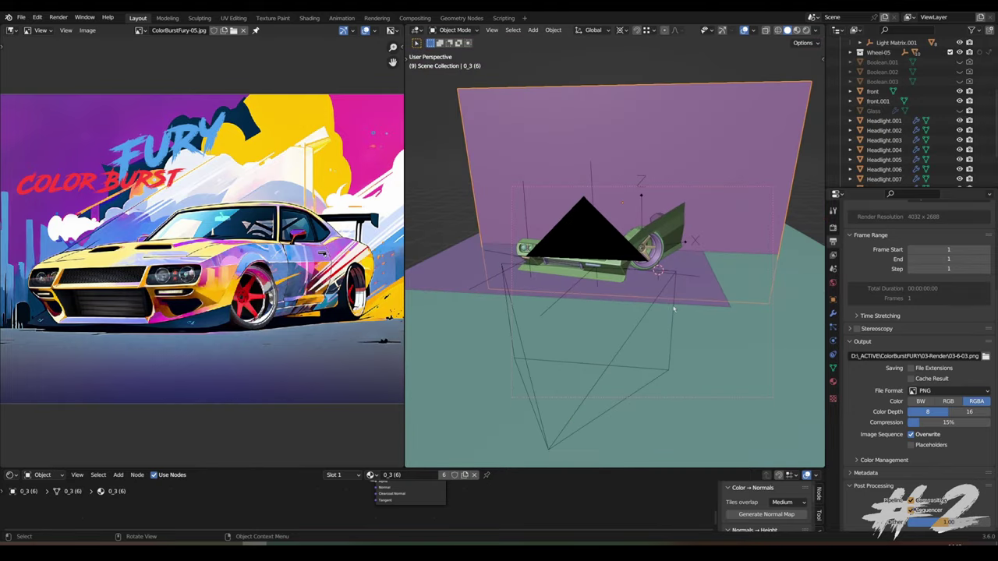
left_click(543, 315)
left_click(539, 318)
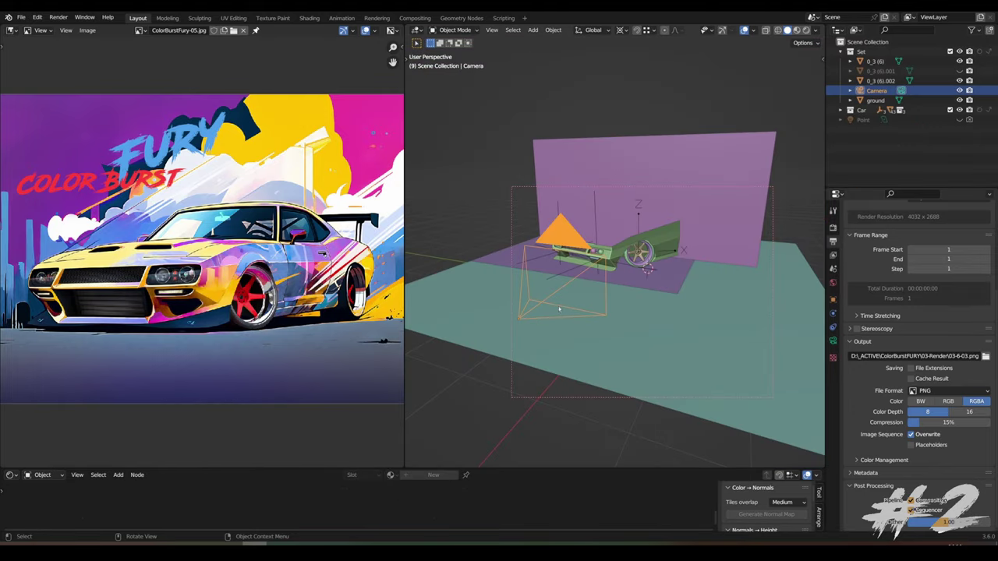
middle_click_drag(546, 308, 583, 290)
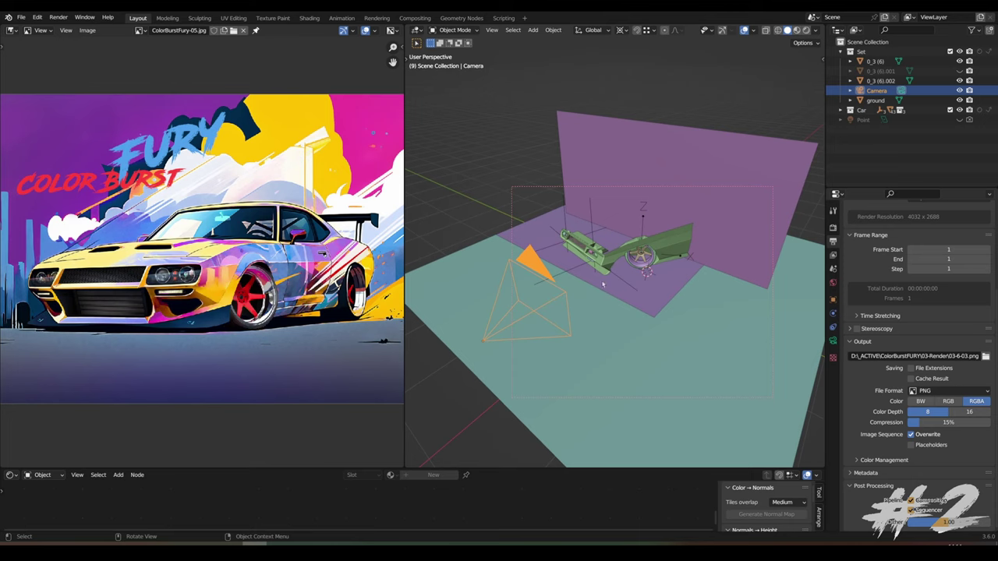
key("shift+space")
key("d")
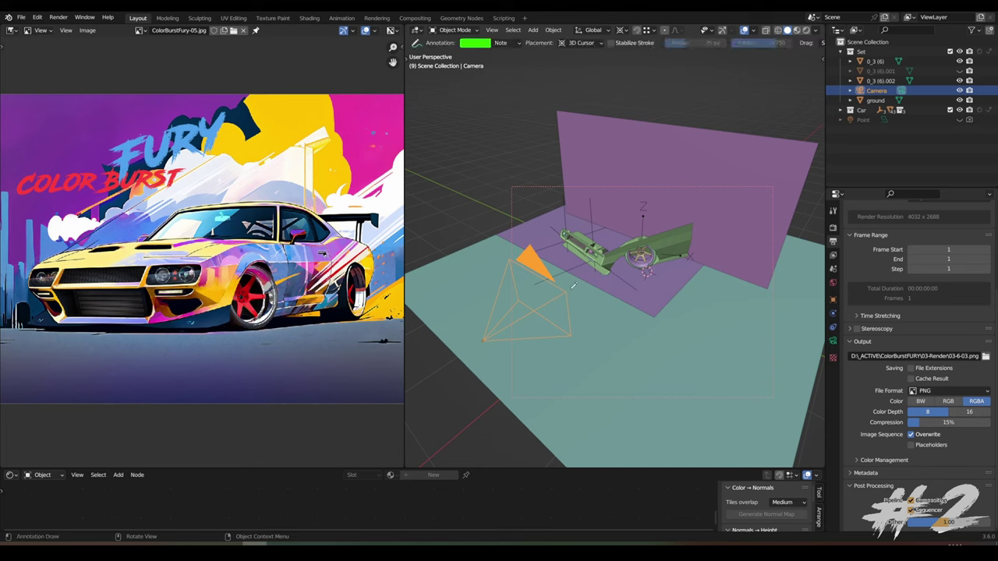
mouse_move(573, 286)
left_mouse_down()
mouse_move(673, 216)
mouse_move(667, 233)
left_mouse_up()
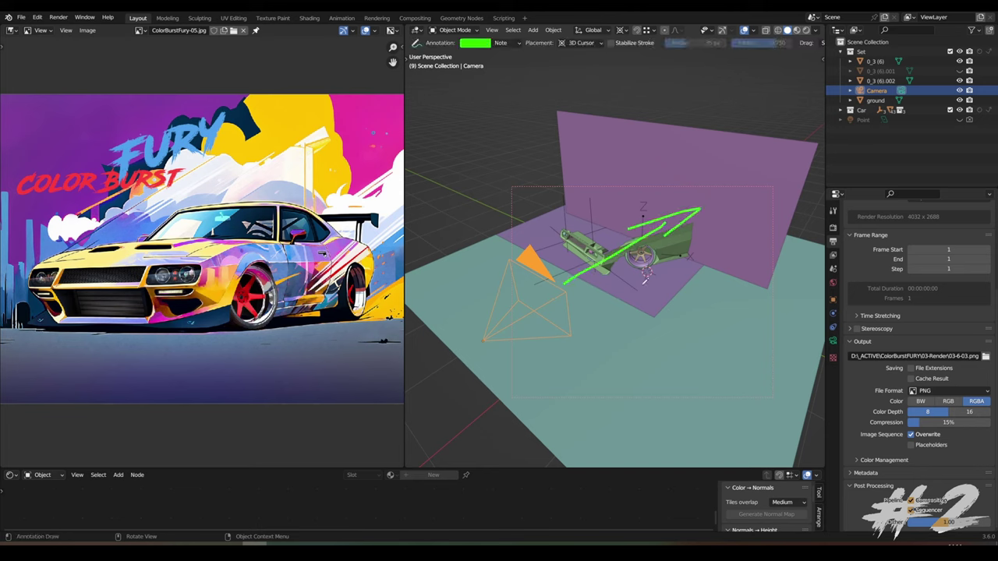
middle_click_drag(600, 291, 541, 396)
middle_click_drag(589, 374, 518, 365)
left_click_drag(669, 345, 690, 440)
mouse_move(659, 365)
left_mouse_down()
mouse_move(671, 317)
mouse_move(694, 351)
mouse_move(652, 358)
left_mouse_up()
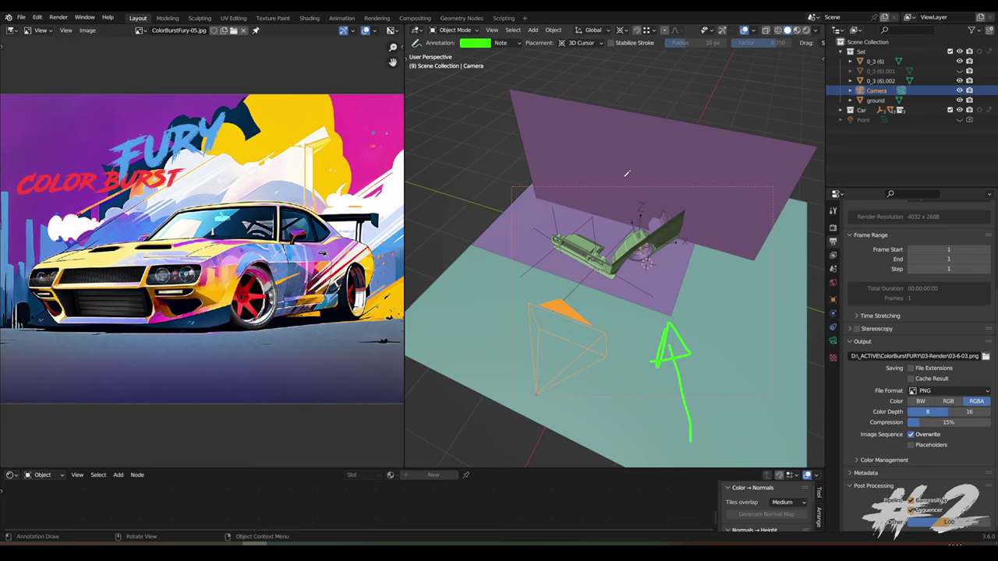
mouse_move(592, 146)
left_mouse_down()
mouse_move(563, 175)
mouse_move(659, 205)
mouse_move(592, 145)
left_mouse_up()
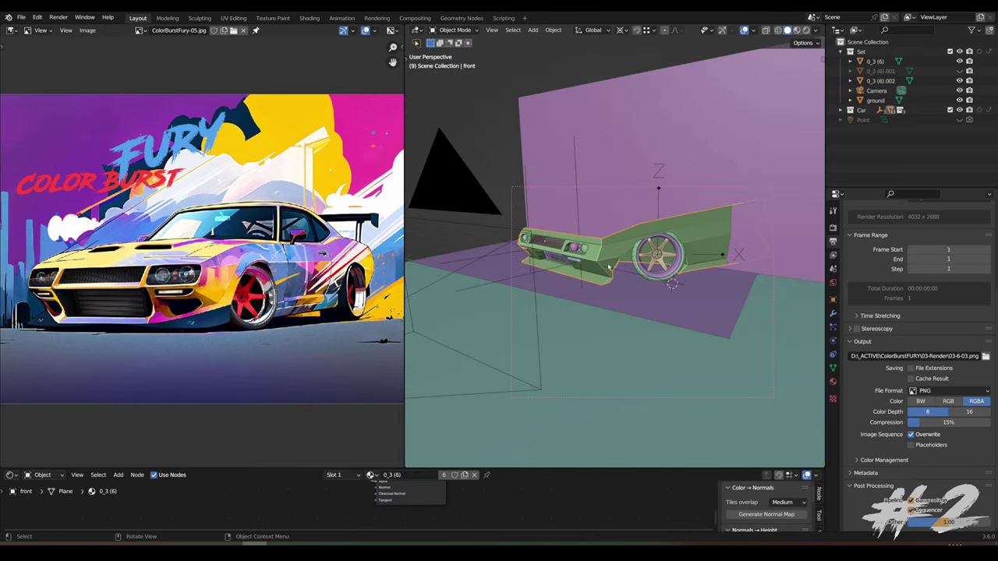
middle_click_drag(588, 289, 623, 293)
scroll(647, 300, "up", 4)
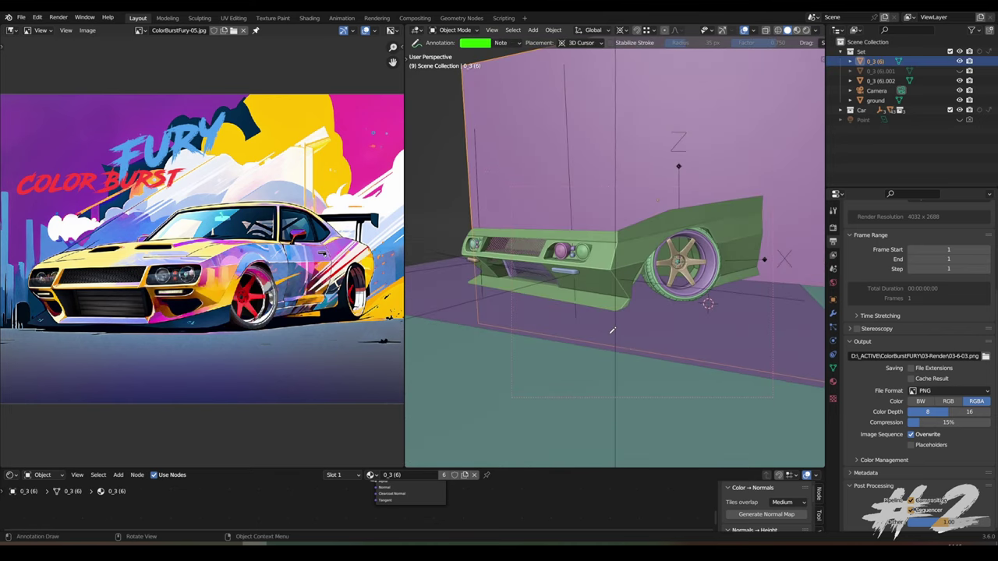
middle_click_drag(609, 319, 510, 251)
scroll(612, 315, "up", 3)
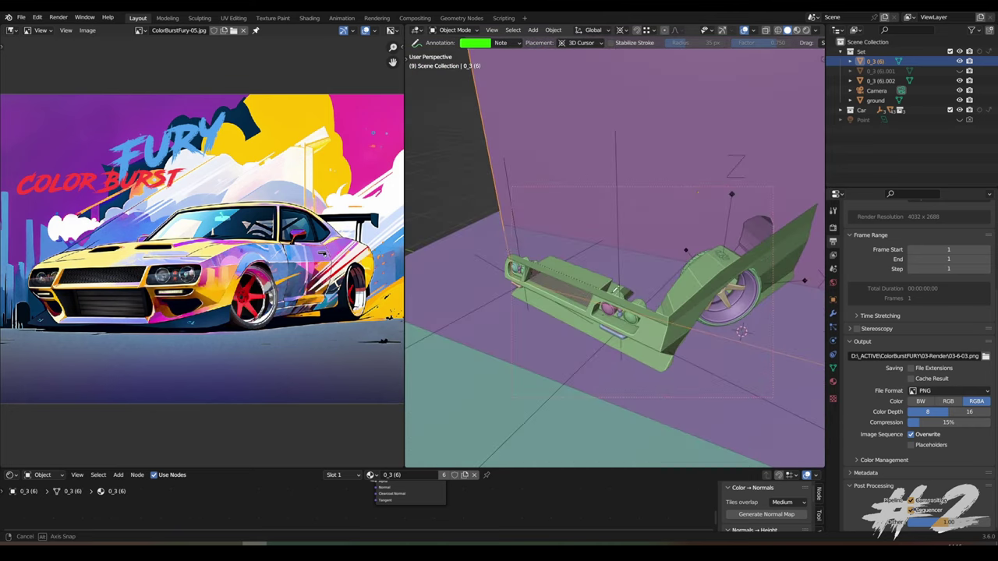
mouse_move(540, 264)
left_mouse_down()
mouse_move(689, 311)
mouse_move(786, 243)
left_mouse_up()
left_click_drag(666, 313, 669, 347)
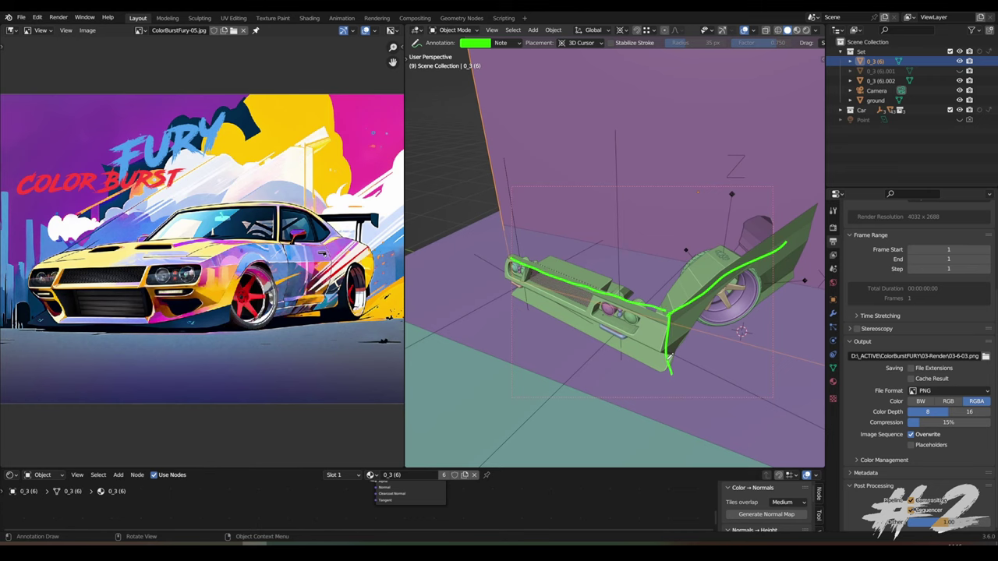
mouse_move(684, 331)
middle_mouse_down()
mouse_move(647, 304)
mouse_move(577, 218)
middle_mouse_up()
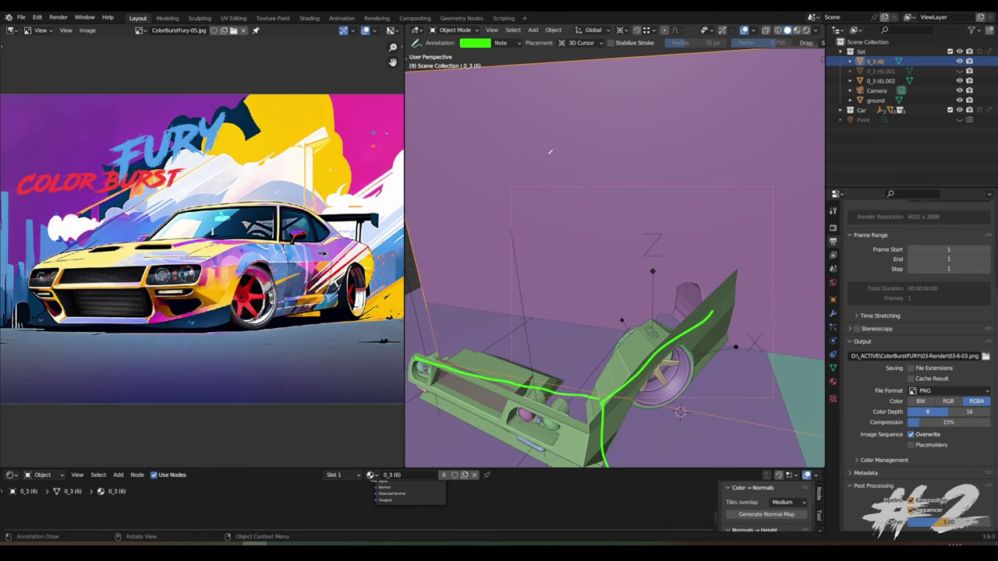
left_click_drag(546, 133, 617, 231)
mouse_move(590, 262)
left_mouse_down()
mouse_move(731, 224)
mouse_move(774, 261)
mouse_move(500, 158)
mouse_move(510, 251)
mouse_move(811, 253)
left_mouse_up()
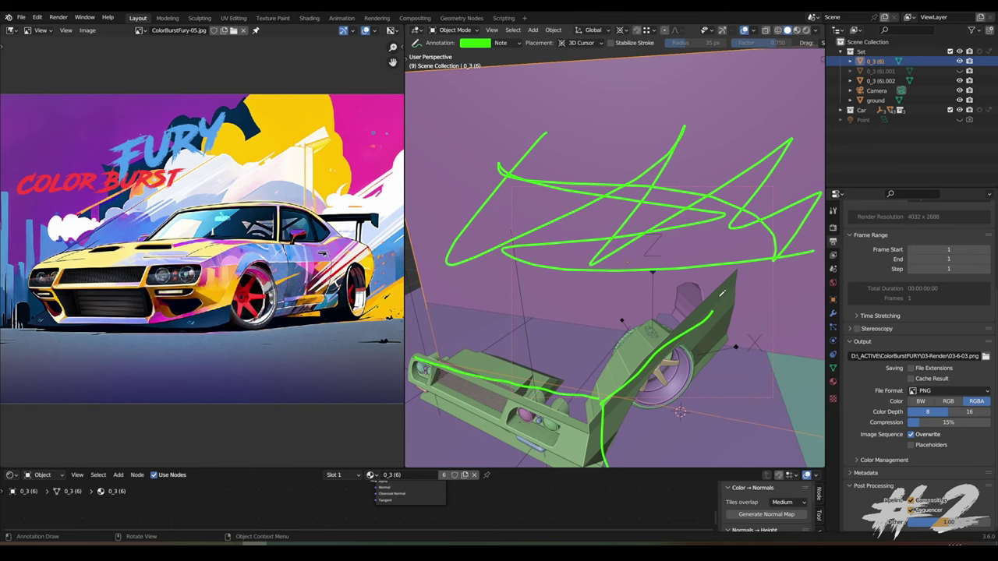
mouse_move(710, 328)
middle_mouse_down()
mouse_move(626, 348)
mouse_move(635, 343)
mouse_move(618, 340)
middle_mouse_up()
key("ctrl+z")
key("ctrl+z")
key("ctrl+z")
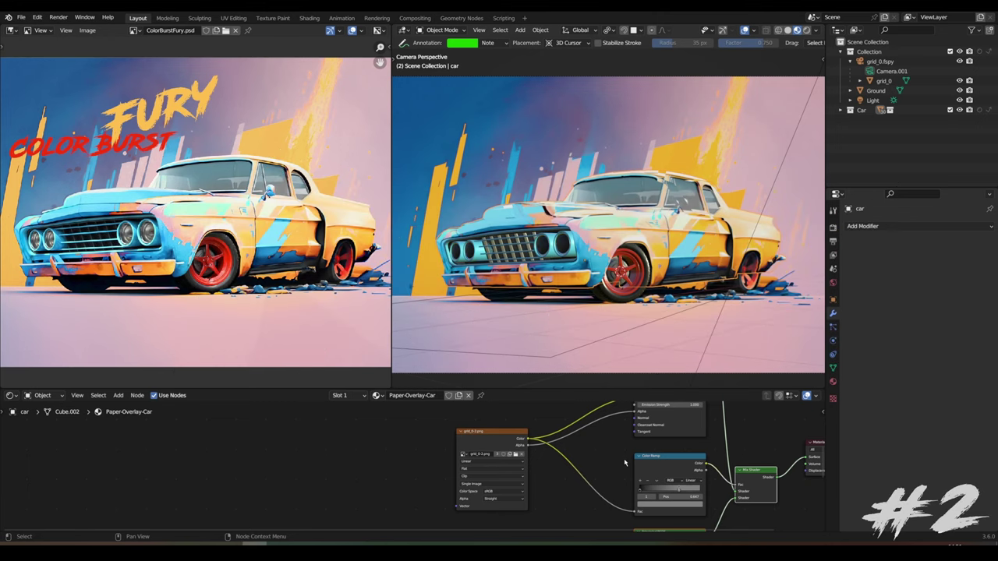
Toggle the Car collection's visibility and switch the viewport to Solid shading
left_click(960, 110)
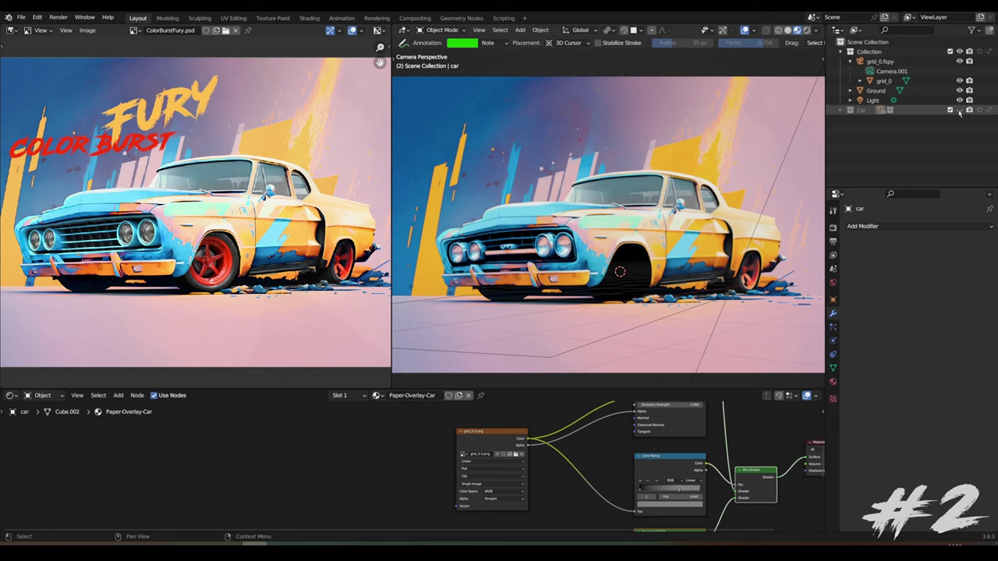
left_click(960, 110)
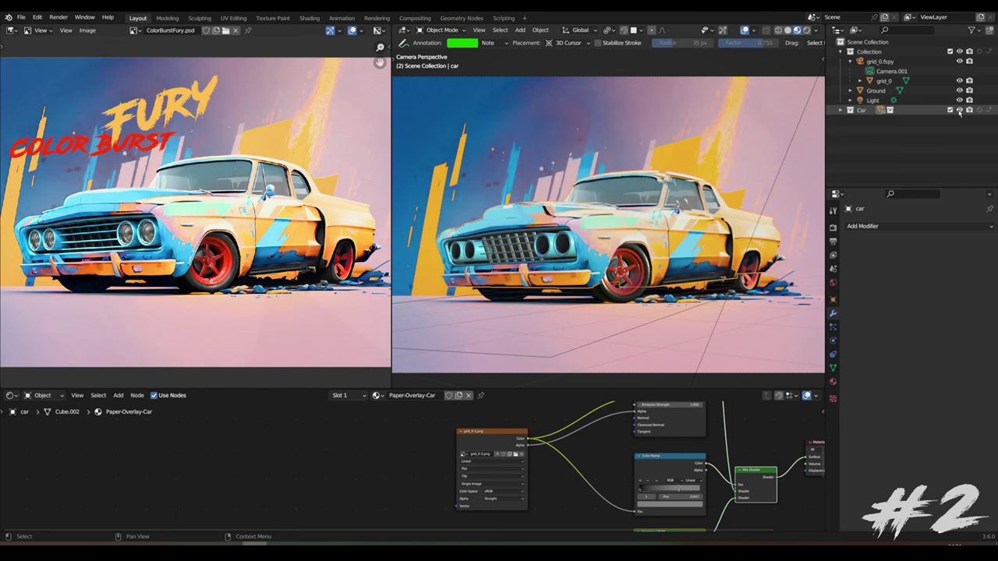
left_click(787, 30)
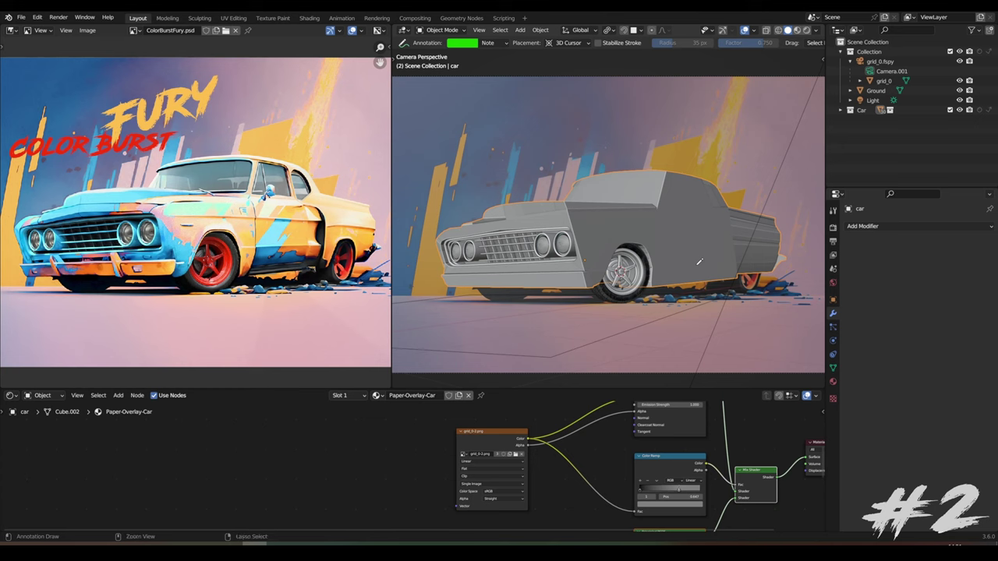
In Edit Mode, select the whole car mesh and subdivide it
key("Tab")
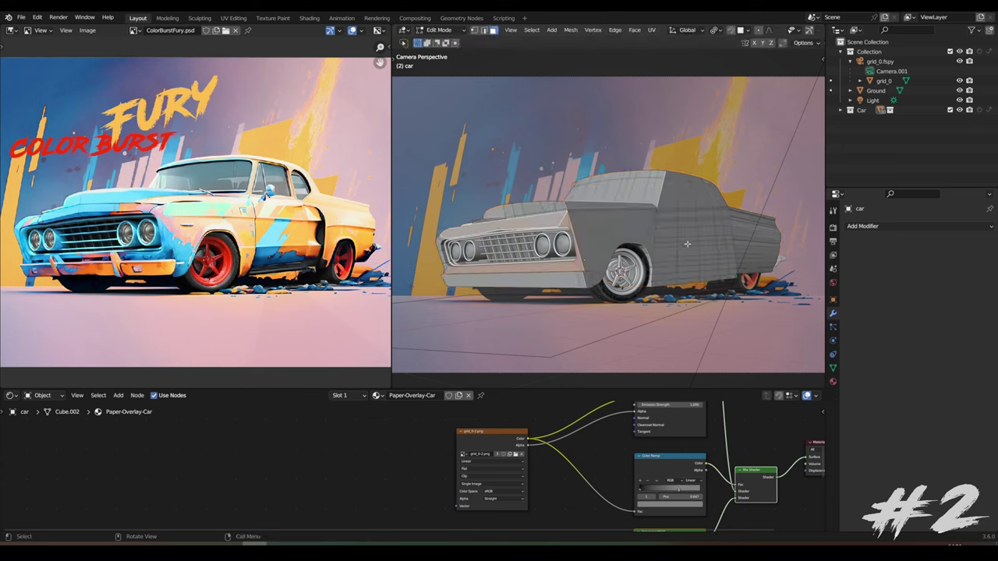
key("a")
right_click(648, 258)
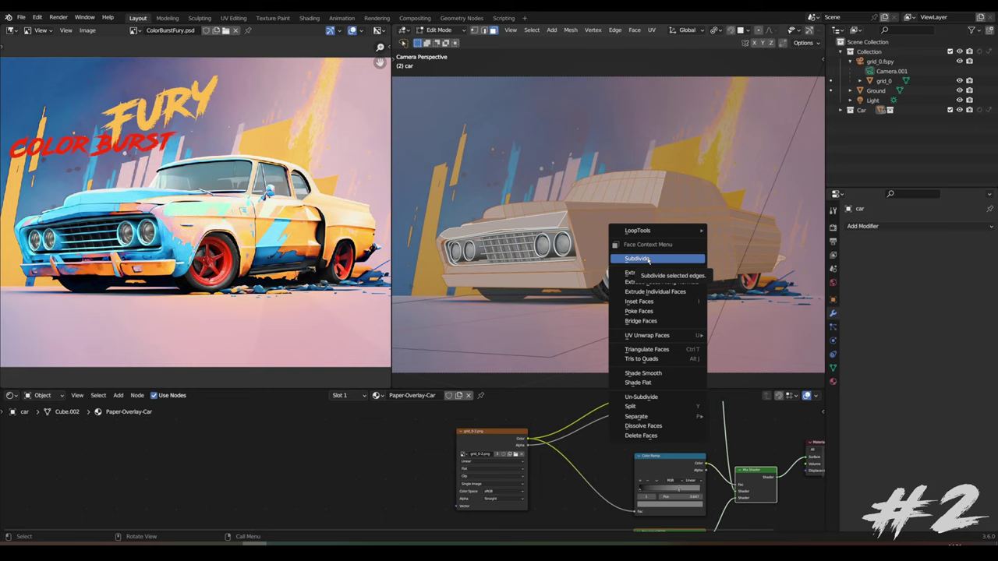
left_click(649, 258)
Return to Object Mode and show the viewport in Wireframe with X-ray turned off
key("Tab")
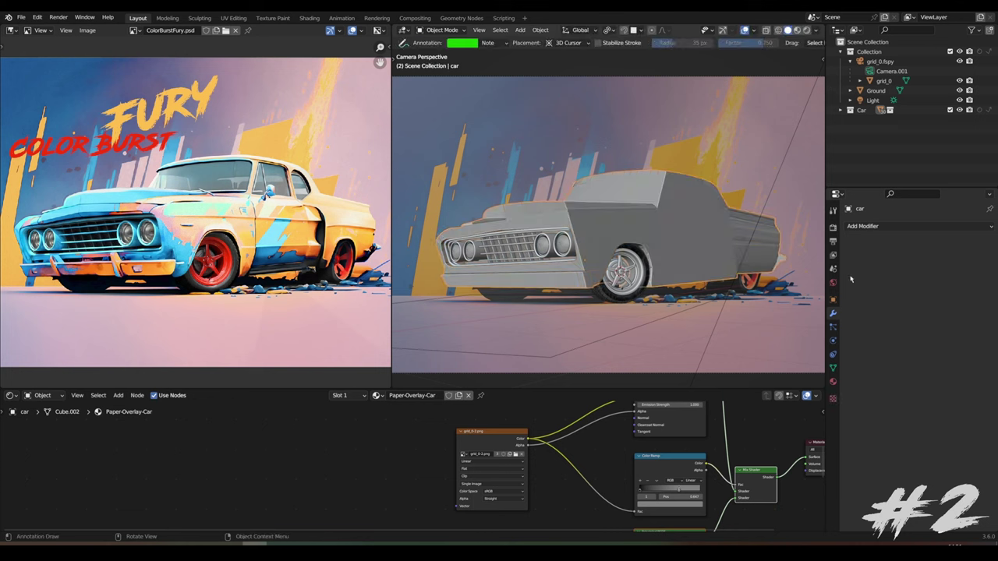
key("z")
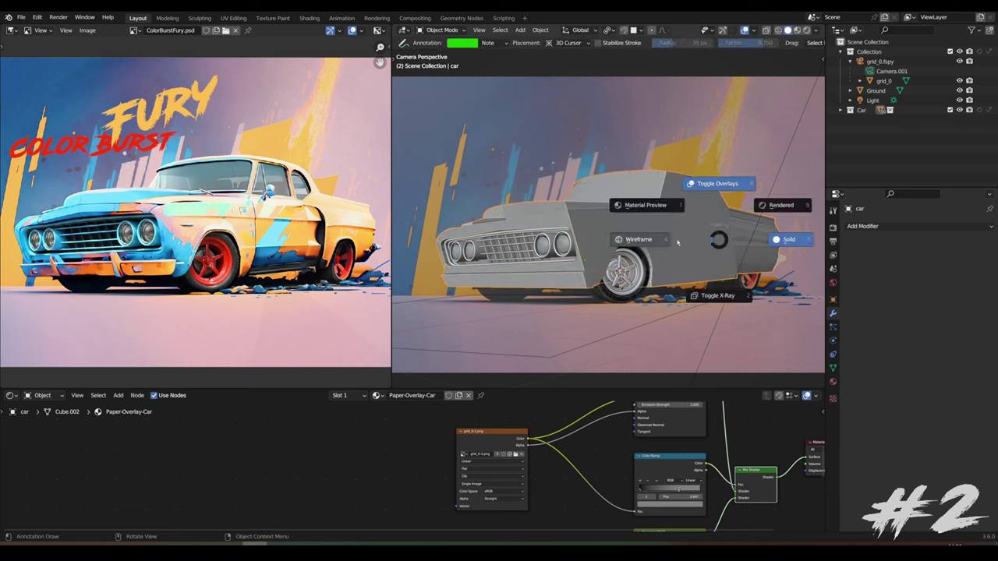
left_click(653, 236)
key("z")
left_click(578, 206)
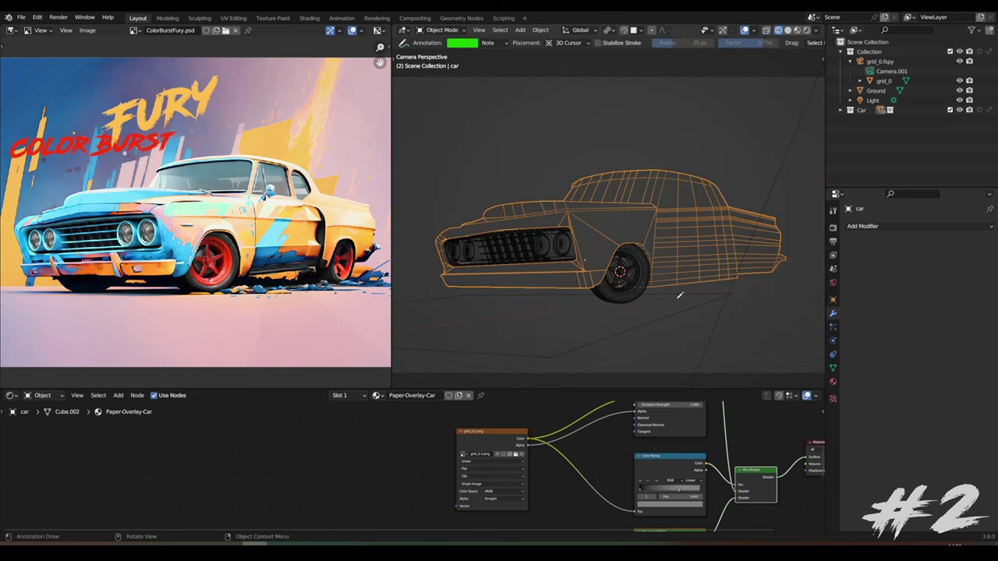
Add a Simple Subdivision Surface modifier, leaving Optimal Display on
left_click(862, 226)
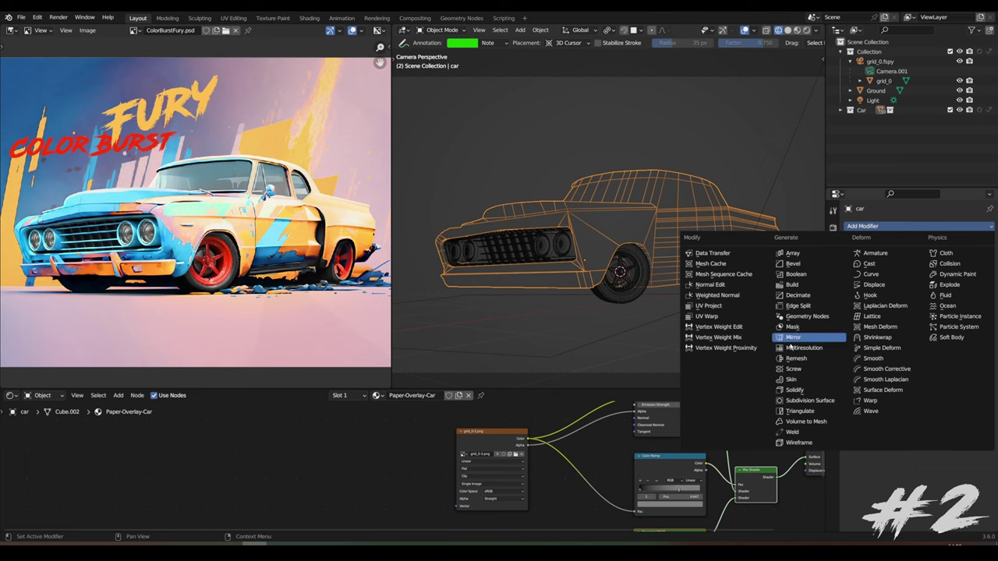
left_click(803, 399)
left_click(954, 278)
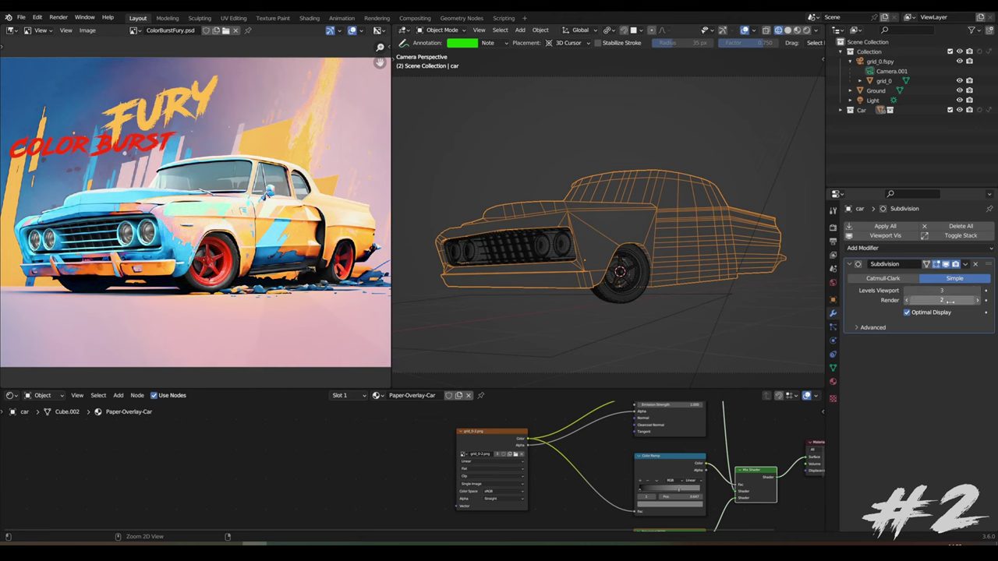
left_click(925, 314)
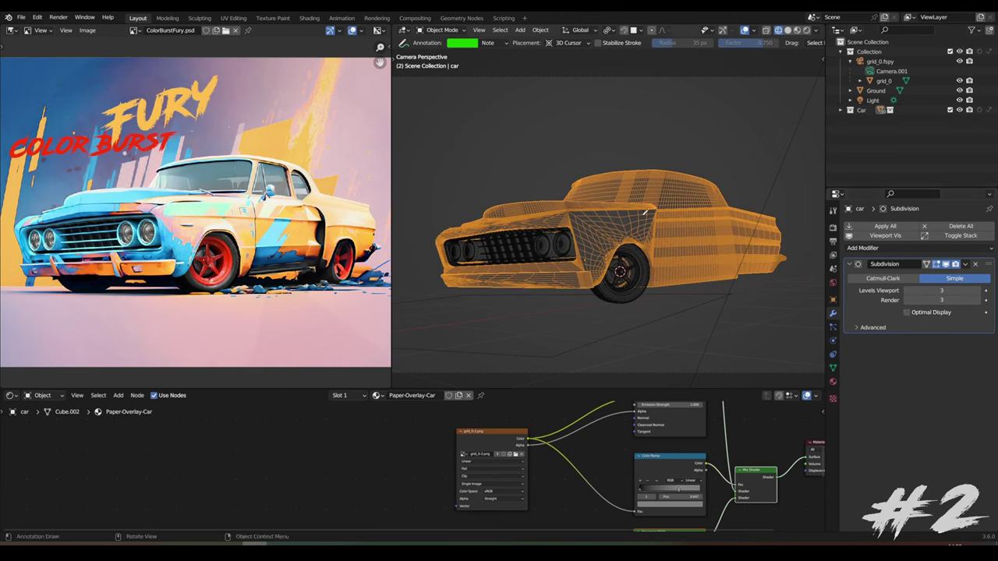
left_click(920, 313)
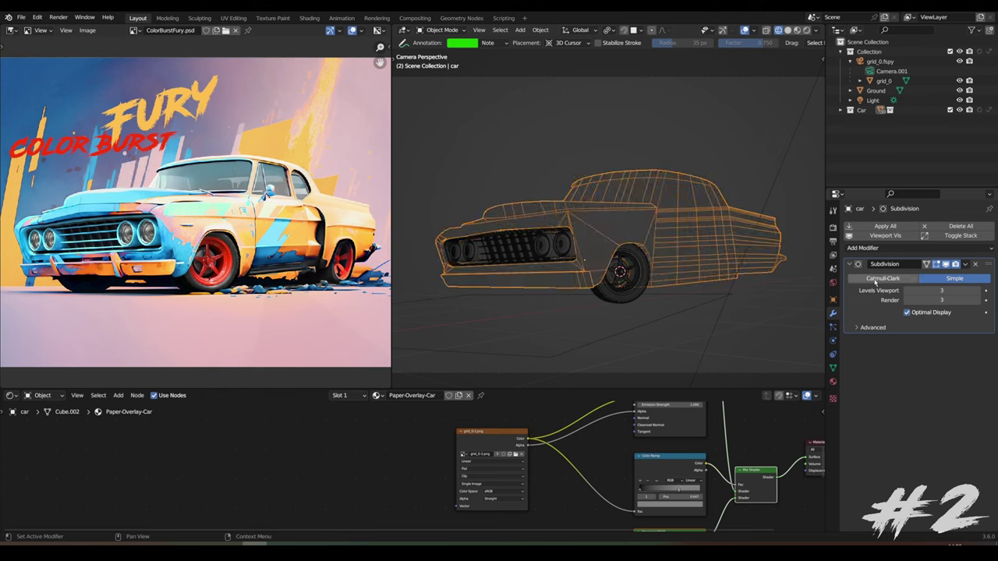
Switch to Material Preview and add a UV Project modifier with grid_0.fspy as projector
key("z")
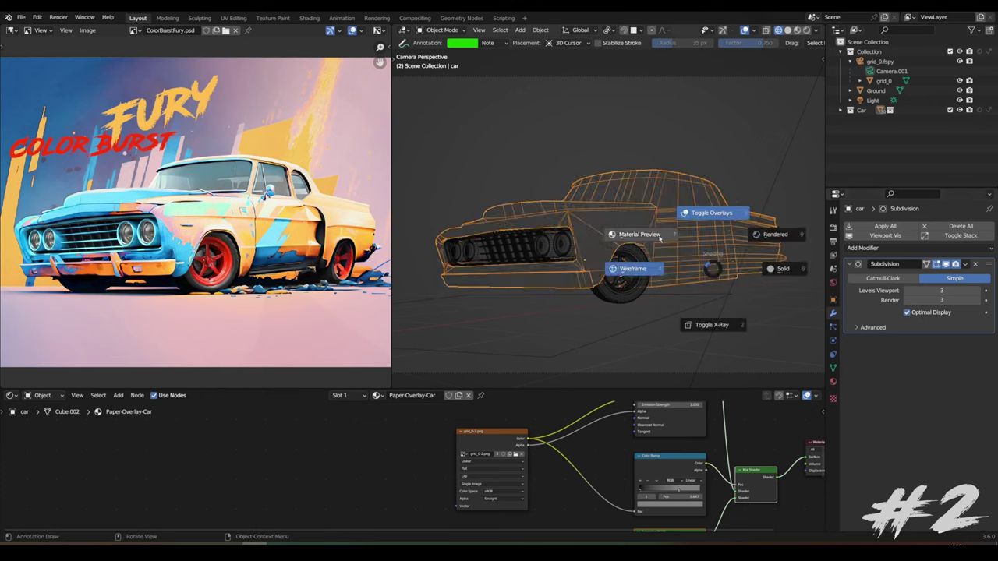
left_click(639, 233)
left_click(939, 247)
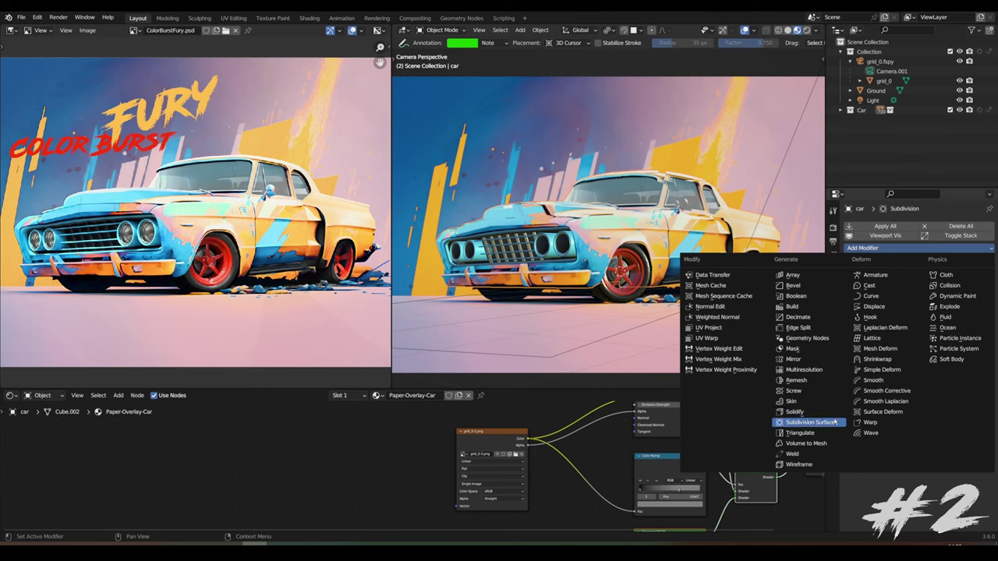
left_click(708, 327)
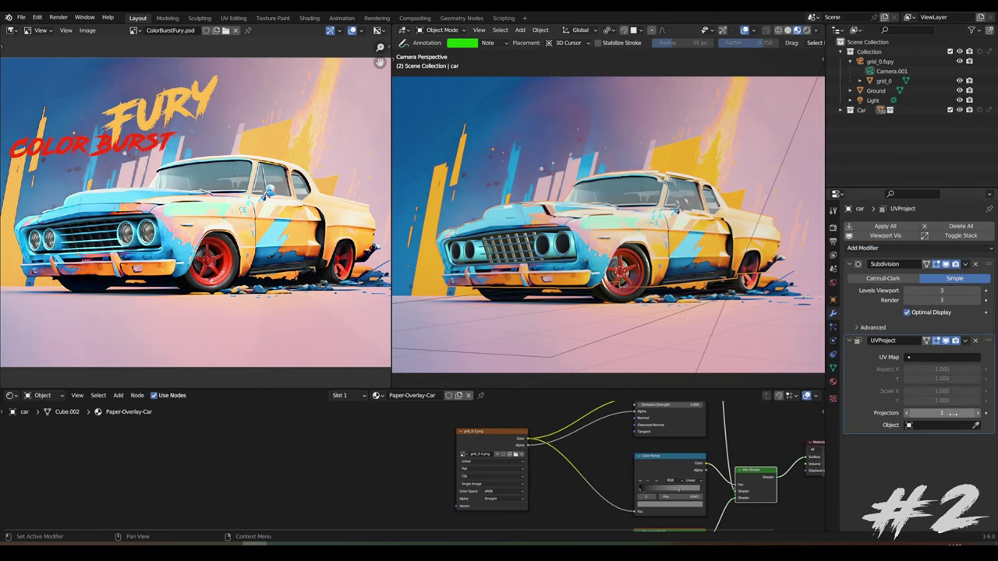
left_click(941, 425)
type("grid")
key("Return")
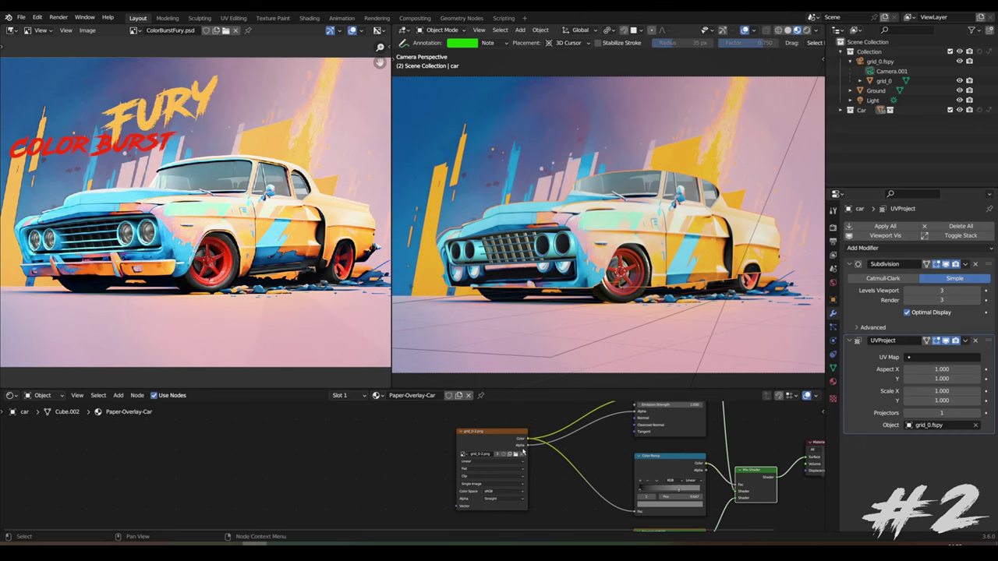
Select the Image Texture node and show its 4608 x 3072 image size in the sidebar
left_click(497, 443)
scroll(552, 477, "up", 2)
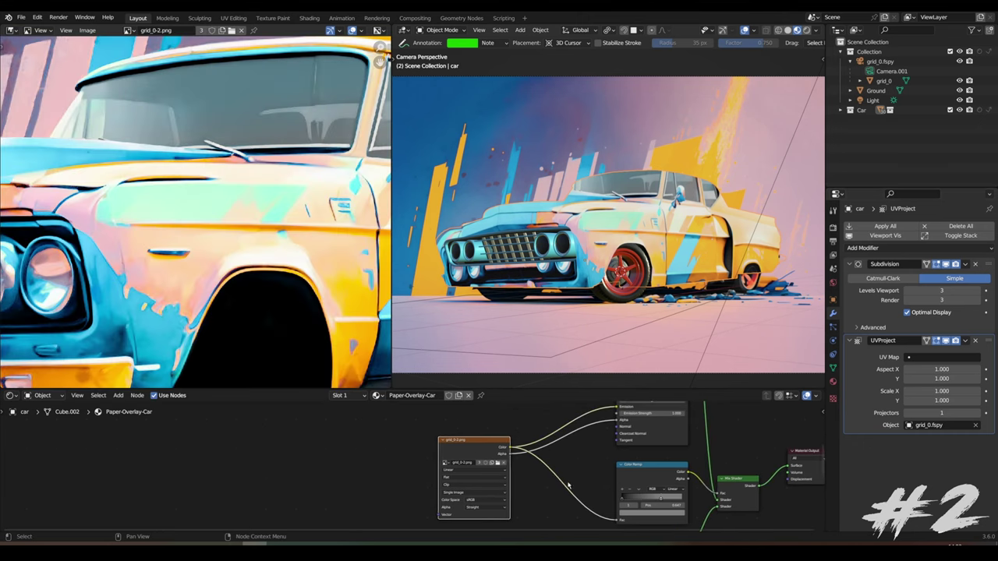
scroll(514, 444, "down", 1, "shift")
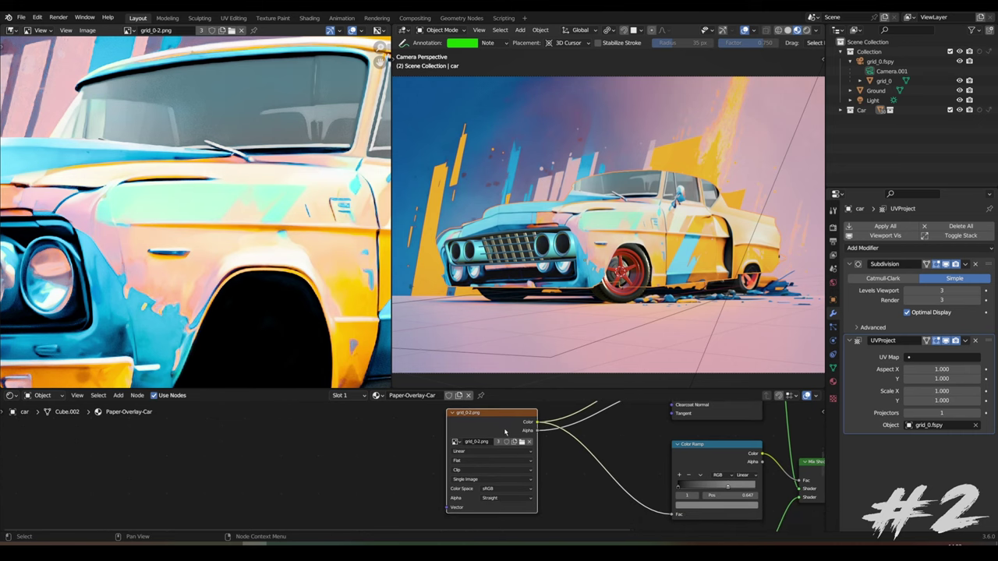
middle_click_drag(507, 426, 528, 435)
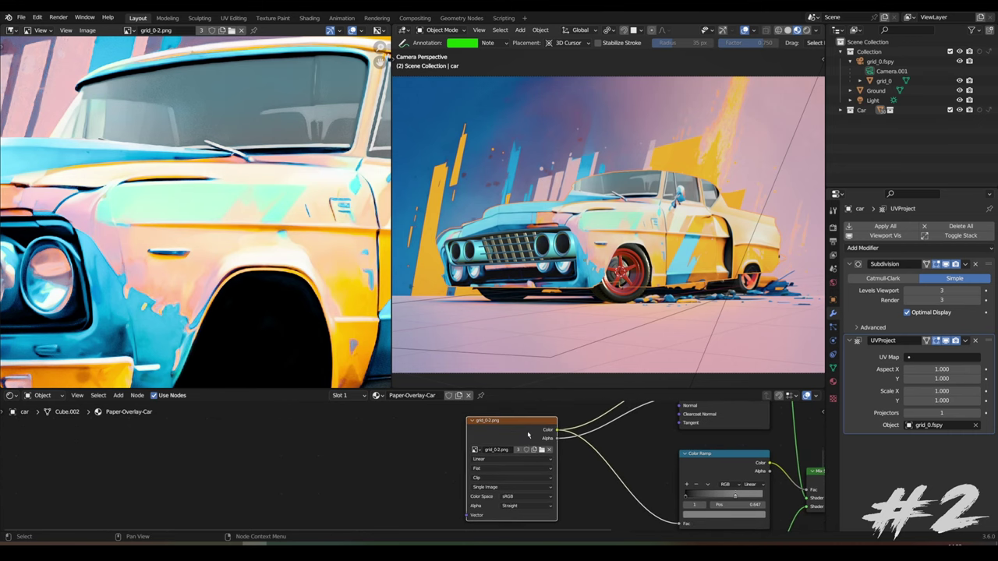
key("n")
scroll(780, 474, "down", 3)
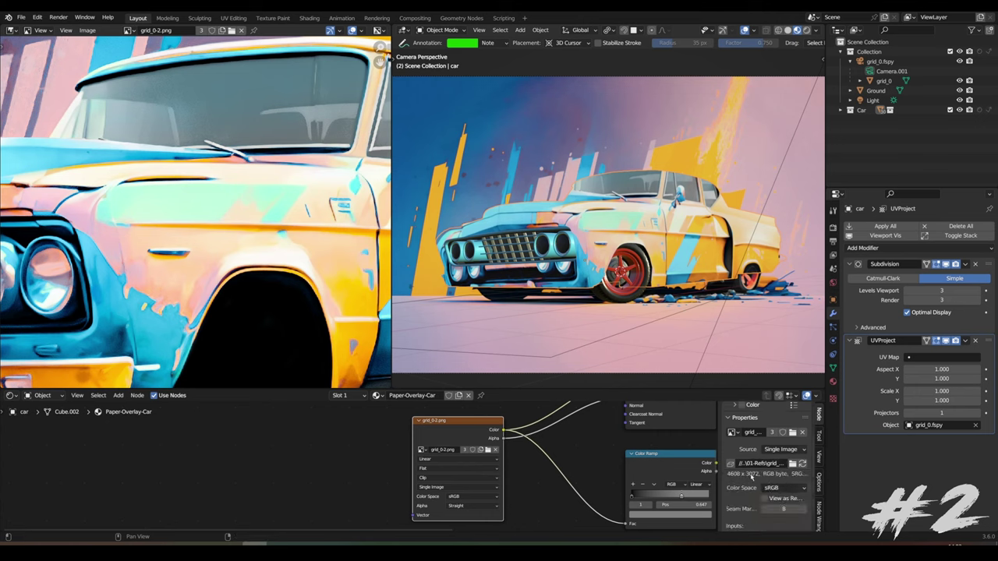
Set the UV Project aspect to X 4608 and Y 3072
scroll(941, 370, "up", 1, "ctrl")
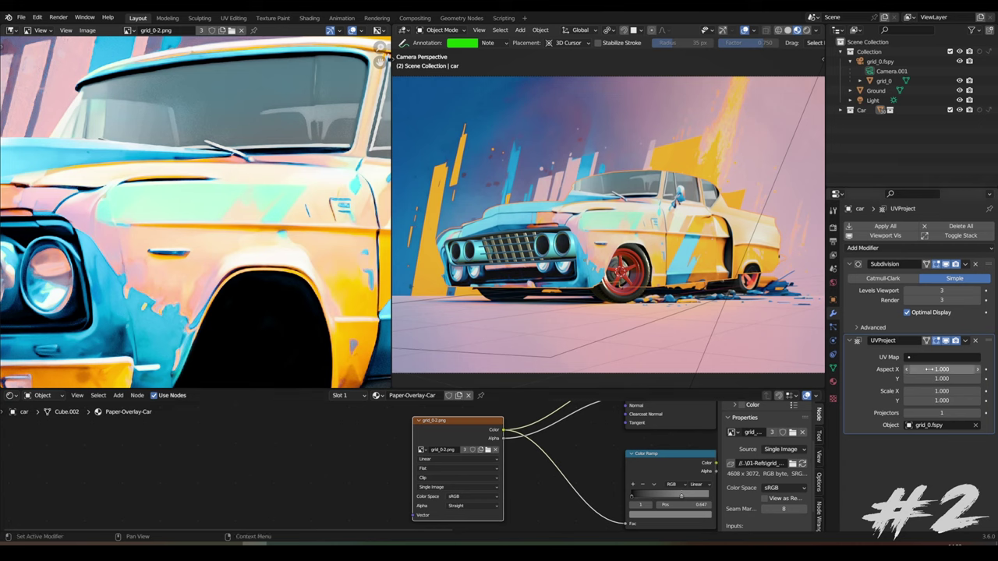
double_click(943, 370)
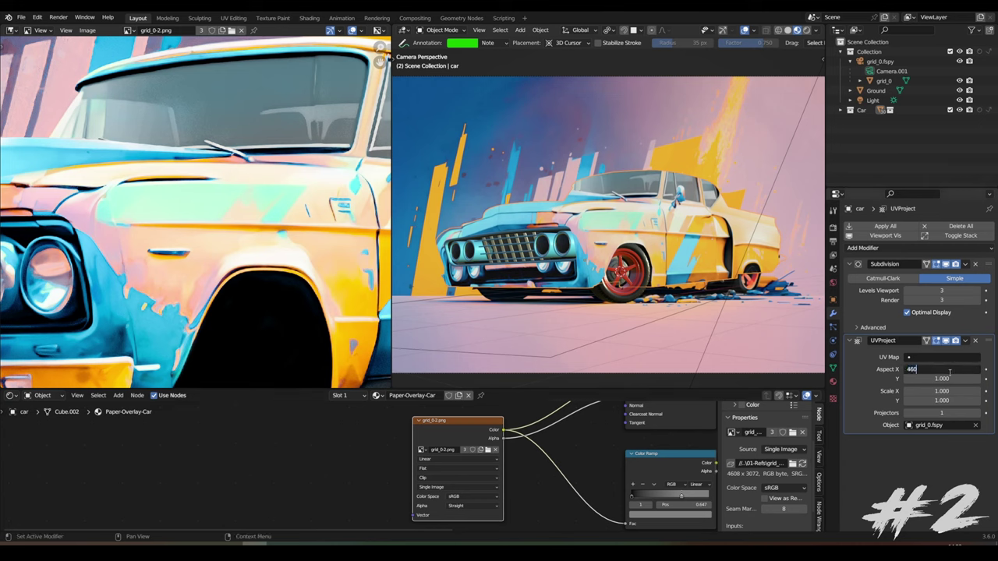
type("4608")
key("Tab")
type("3072")
key("Return")
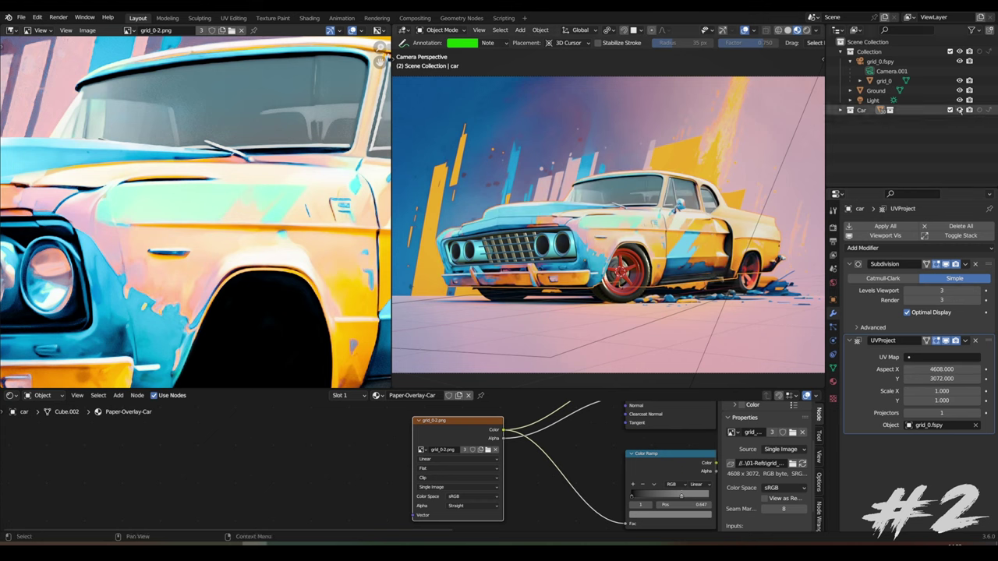
Hide the Car collection in the Outliner
left_click(959, 110)
left_click(960, 110)
left_click(960, 111)
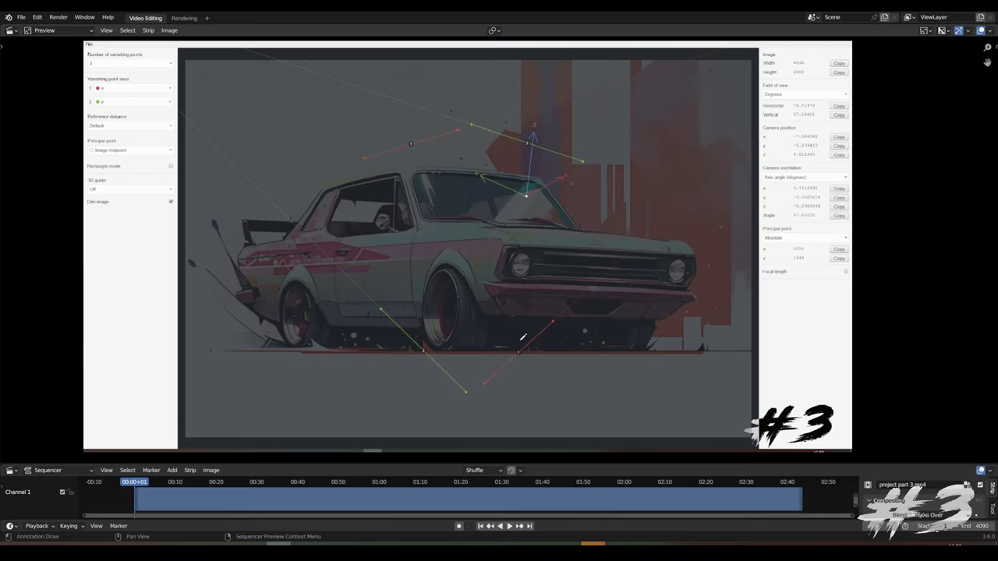
Start playback of the fSpy camera-matching clip in the sequencer preview
key("space")
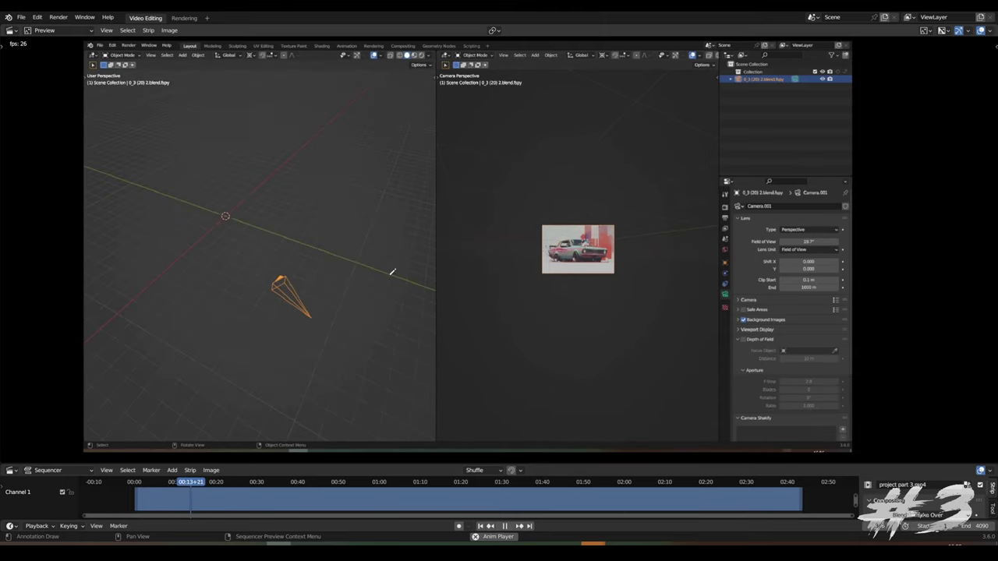
Pause the clip near 18 seconds and draw a green arrow over the recorded side view
key("space")
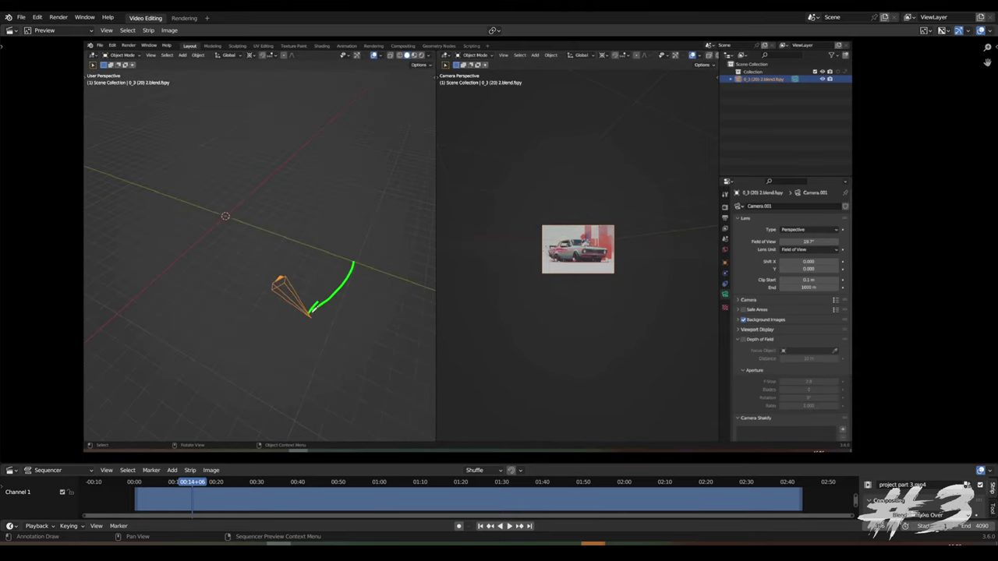
key("space")
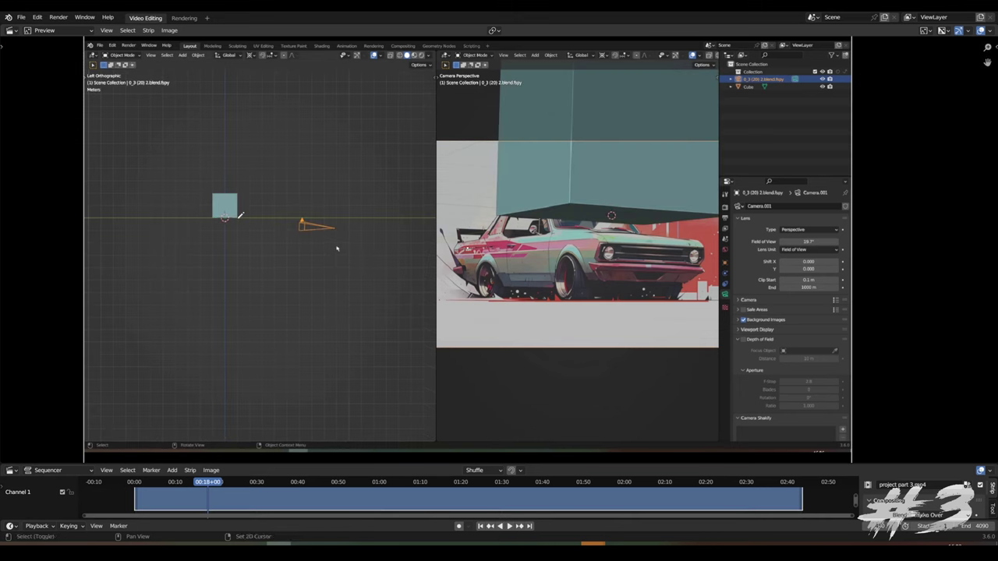
scroll(208, 214, "up", 2)
middle_click_drag(156, 202, 234, 240)
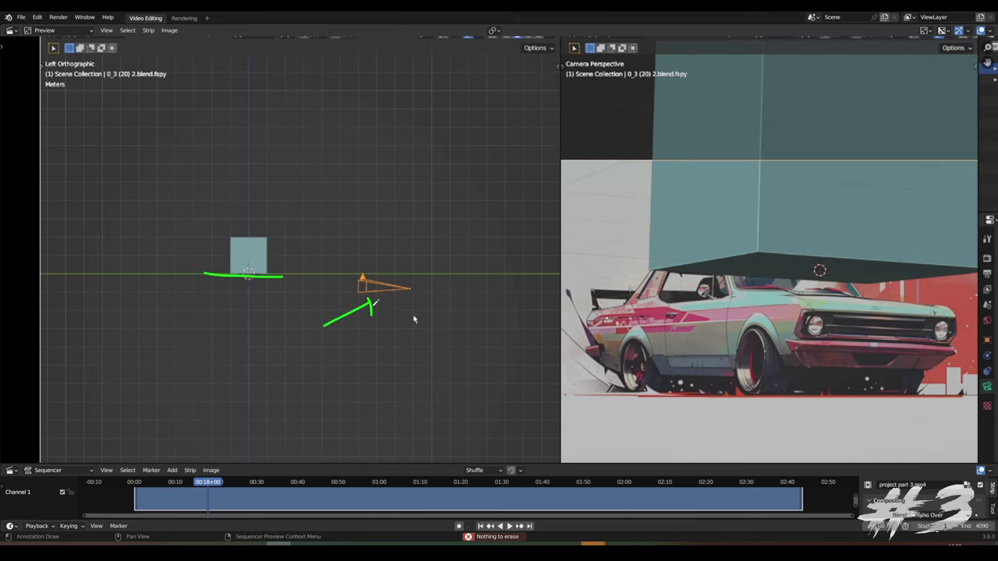
mouse_move(372, 299)
left_mouse_down()
mouse_move(316, 338)
mouse_move(253, 288)
mouse_move(183, 276)
left_mouse_up()
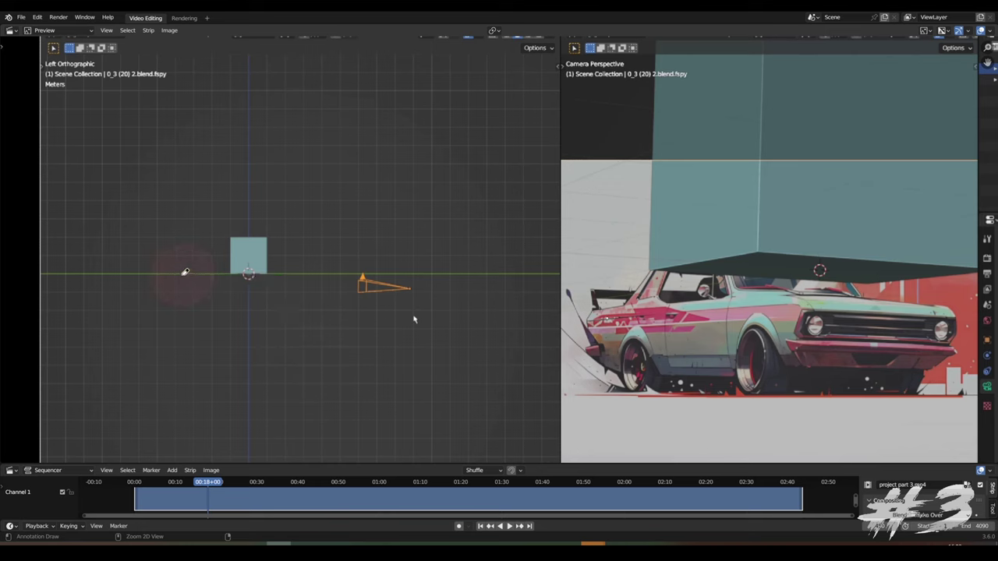
scroll(407, 294, "down", 1)
scroll(427, 309, "down", 1)
middle_click_drag(427, 309, 319, 252)
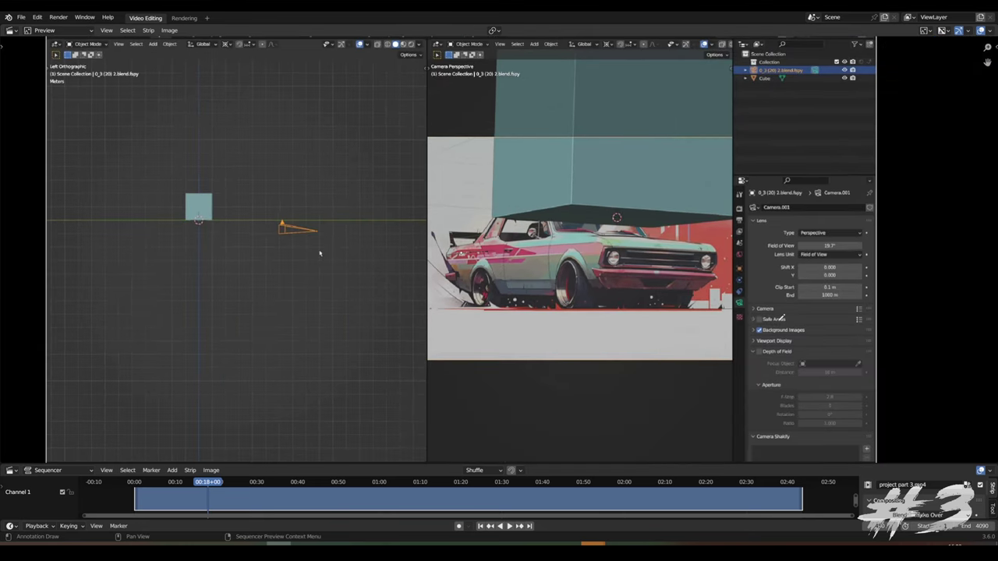
Resume clip playback and adjust the sequencer preview display
key("g")
key("z")
key("space")
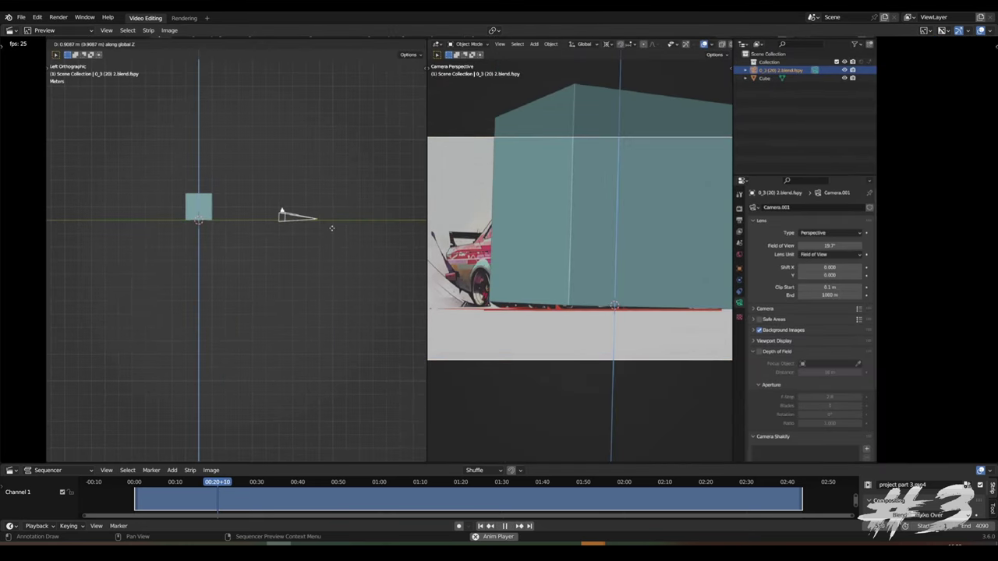
left_click(332, 229)
key("shift+z")
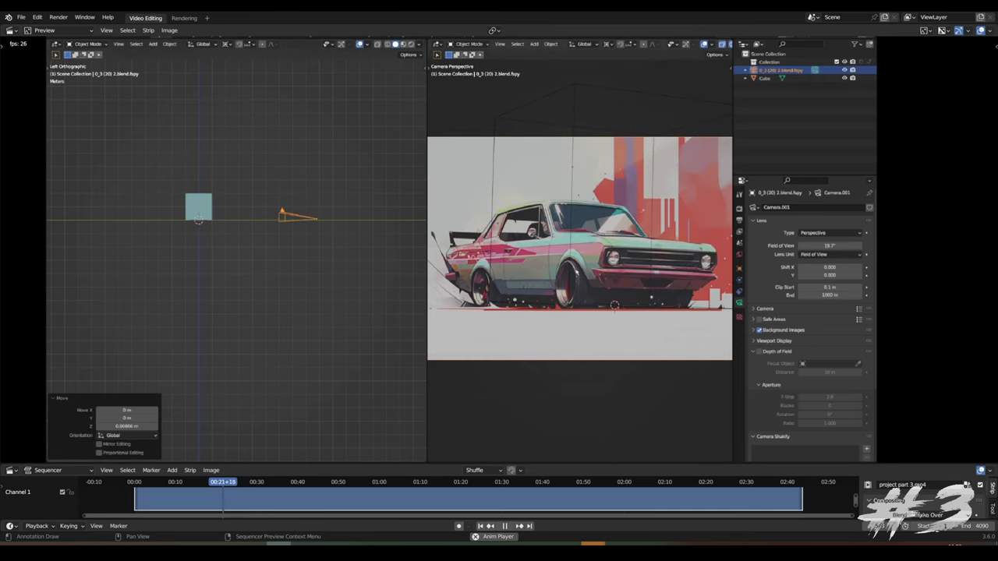
middle_click_drag(350, 224, 283, 243)
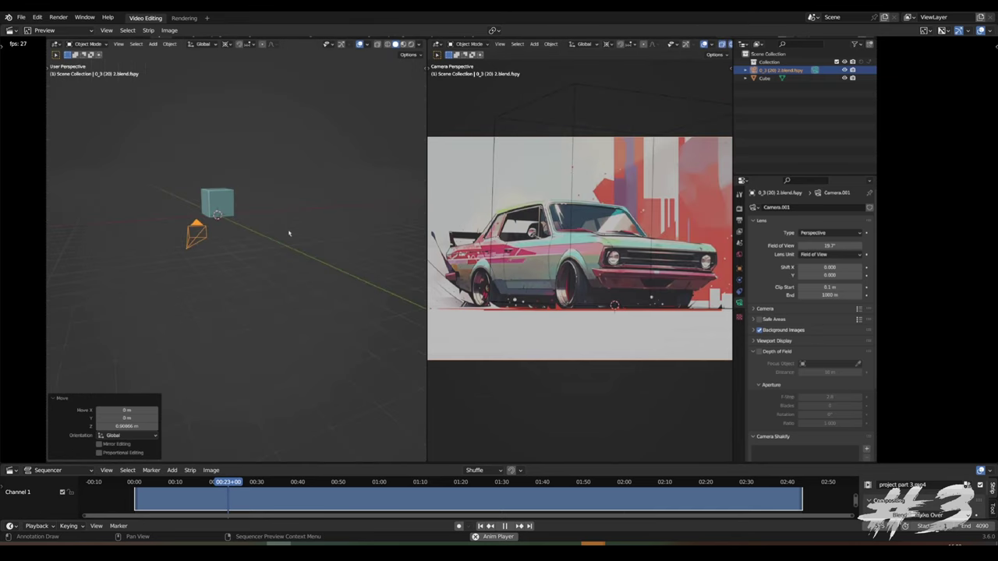
key("z")
key("n")
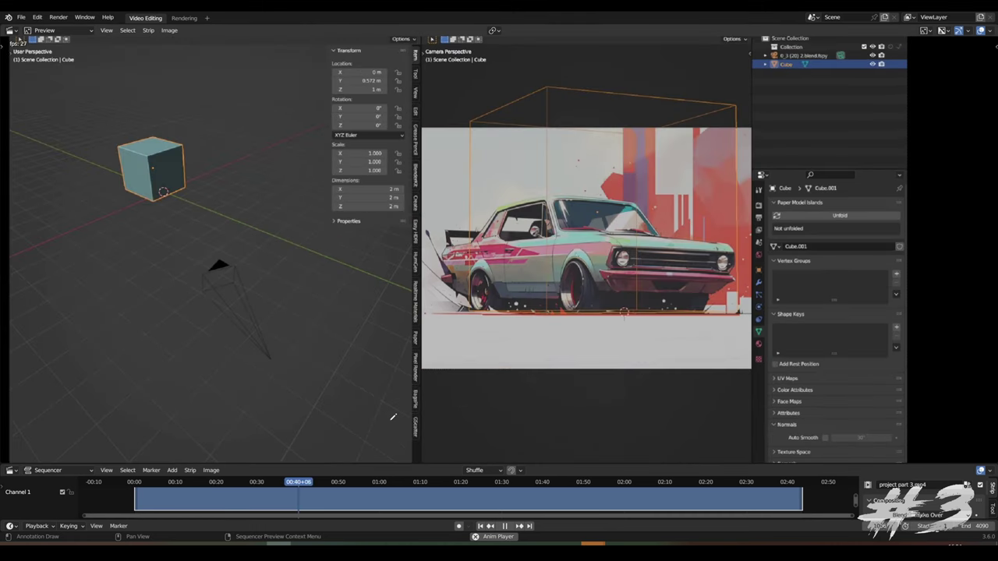
Stop the clip, sketch a guide stroke over the car illustration, then undo the annotation strokes
key("g")
key("z")
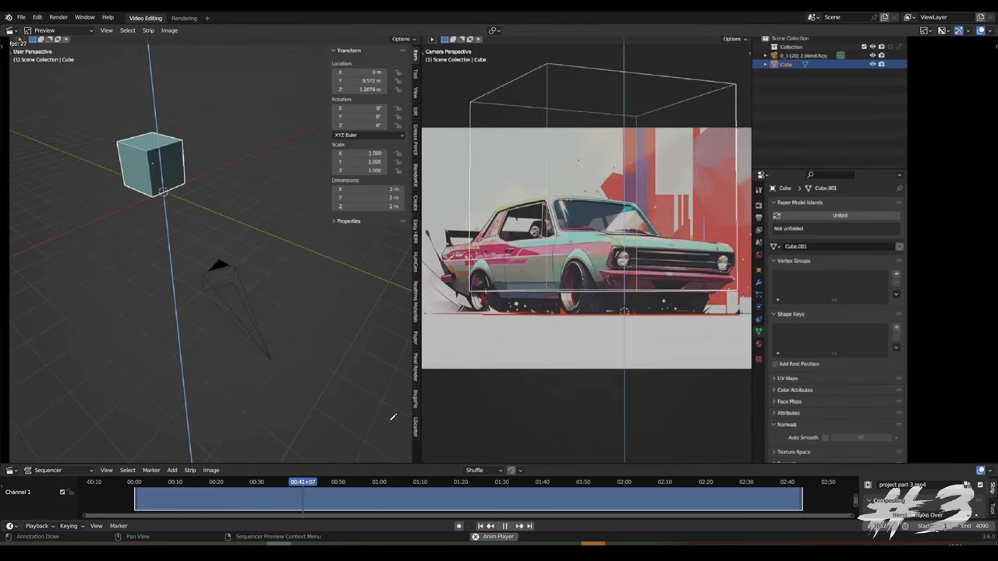
left_click(584, 203)
key("space")
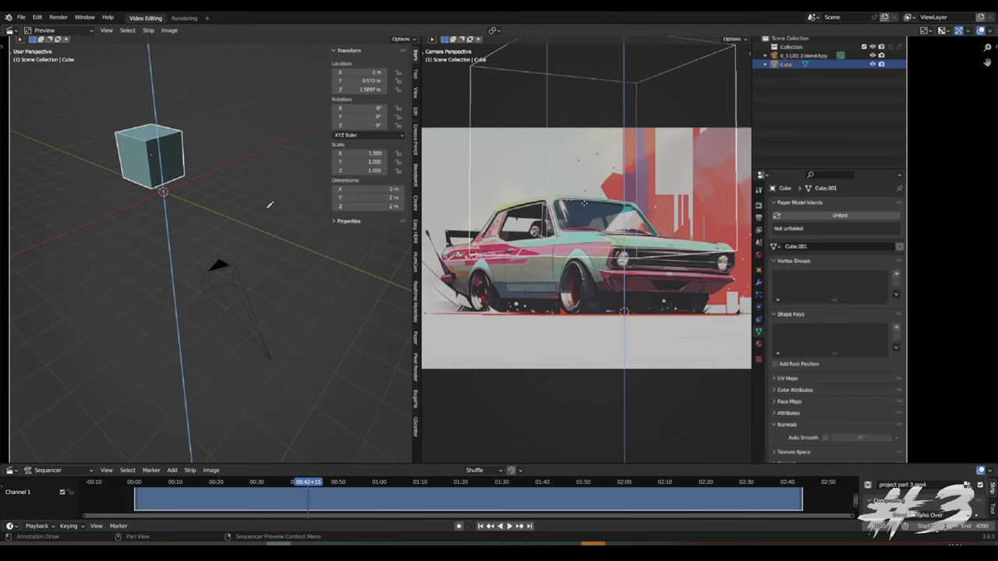
left_click_drag(527, 272, 550, 258)
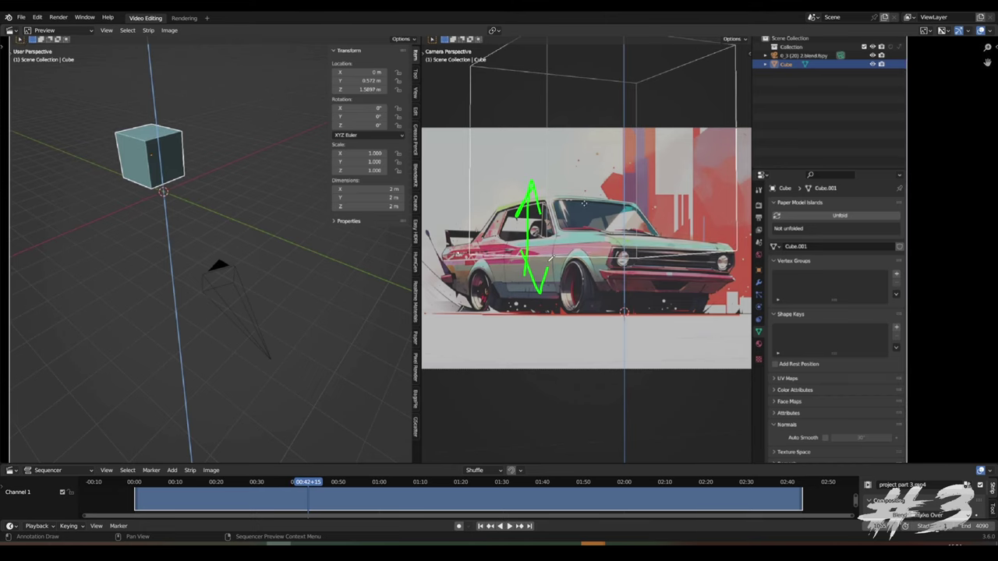
key("ctrl+z")
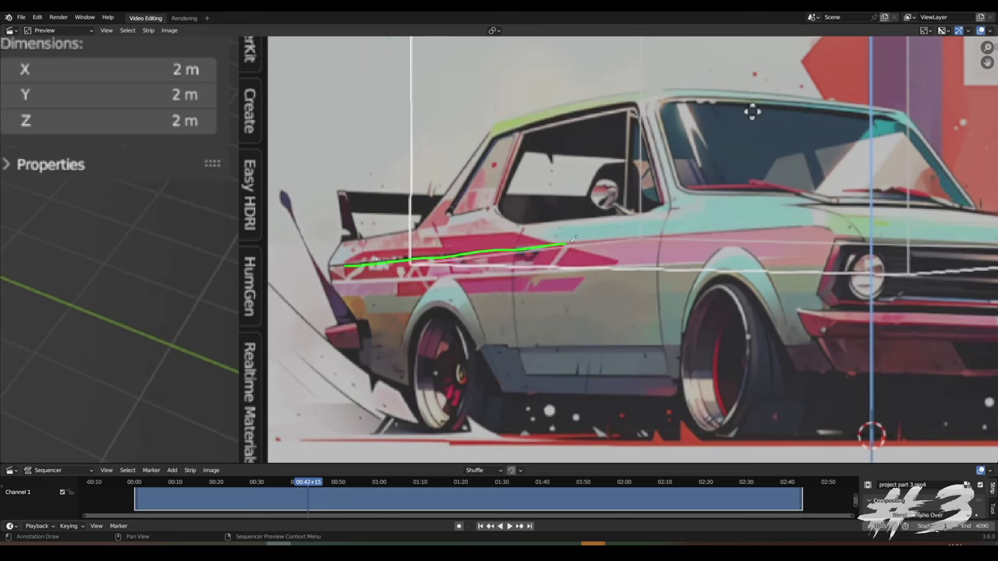
key("ctrl+z")
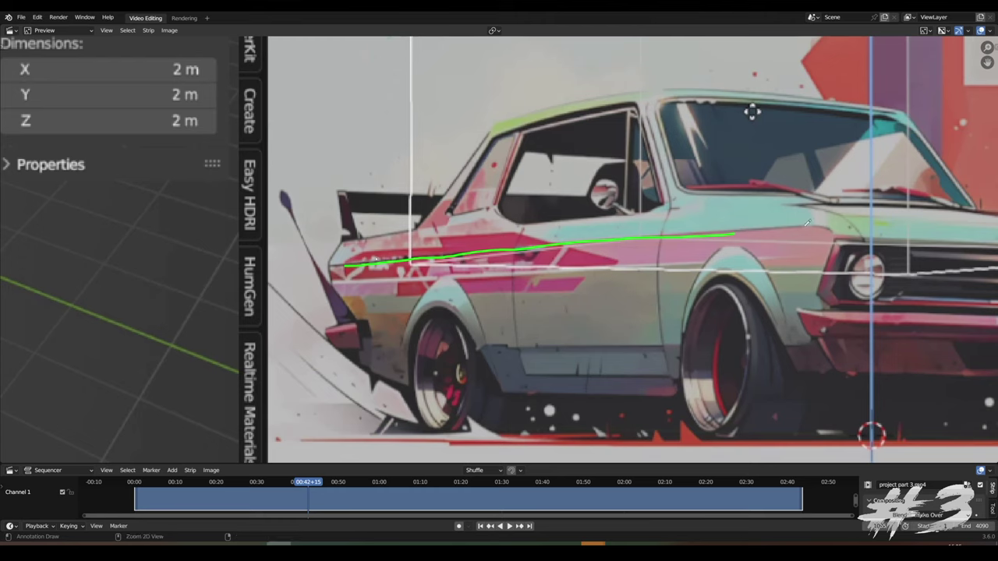
Trace the car's side stripe, zoom the preview out, and play the clip to 00:52
left_click_drag(409, 267, 760, 222)
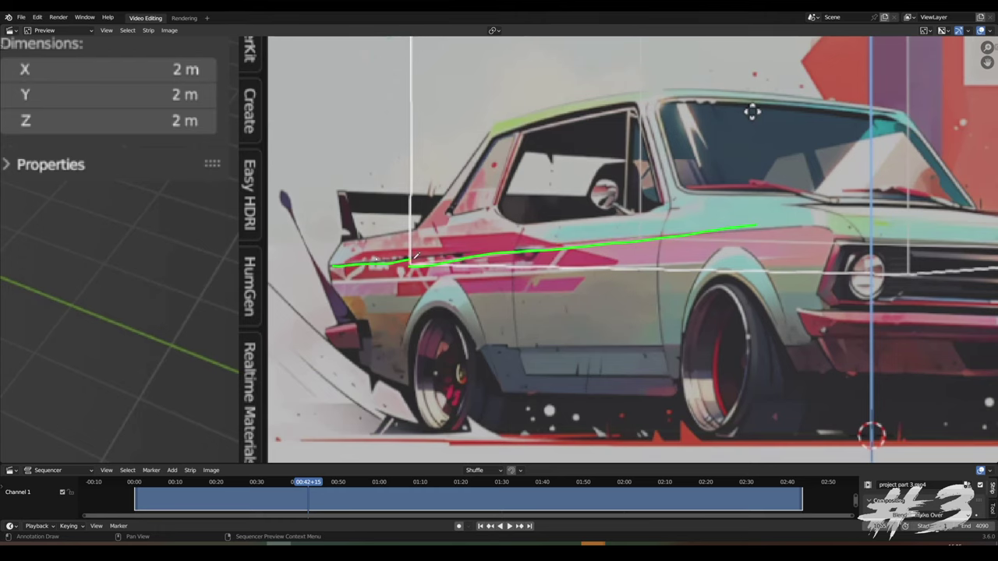
scroll(701, 234, "down", 2)
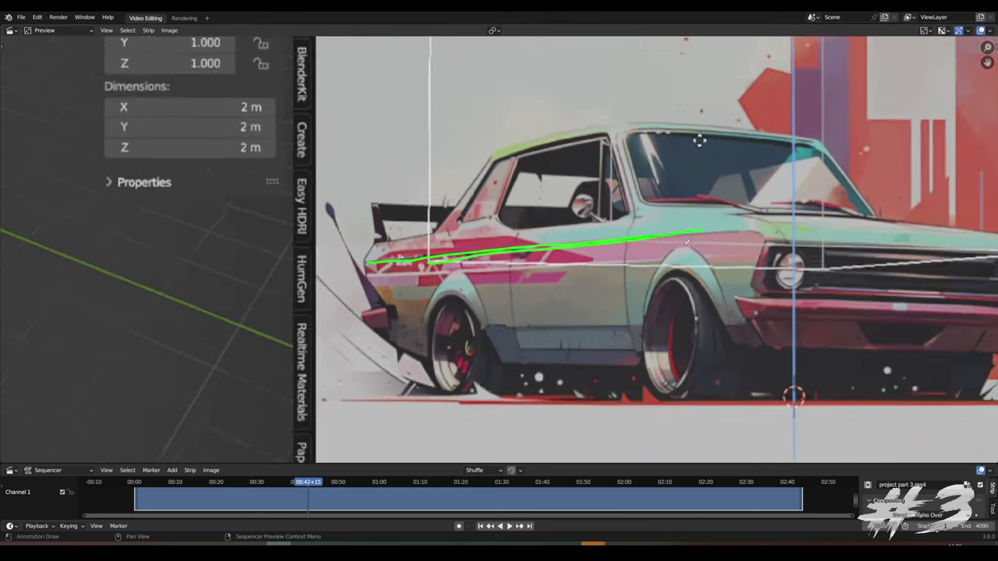
left_click_drag(670, 238, 459, 266, "ctrl")
key("space")
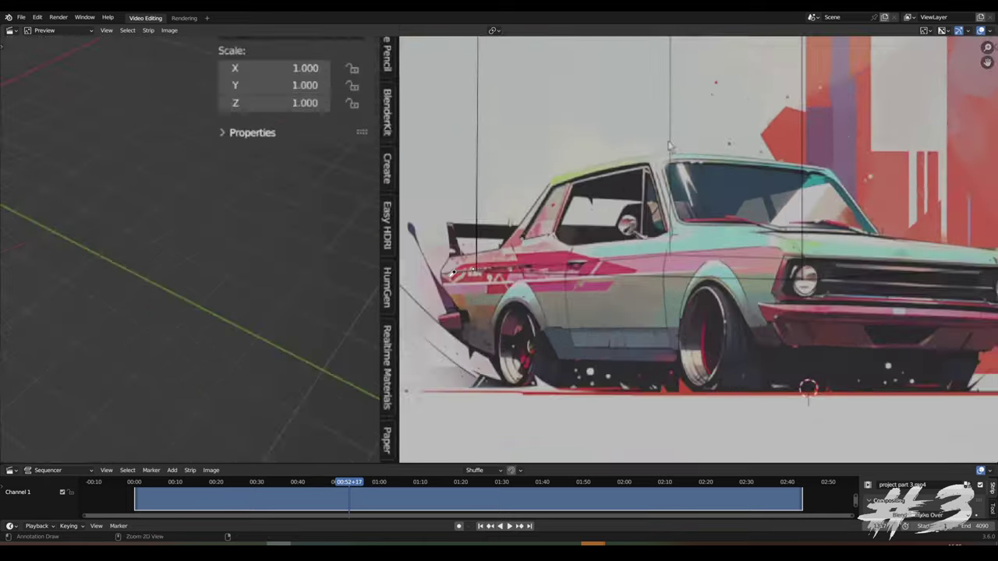
key("space")
Play the clip on, pausing at 00:59 and then at 01:10
key("space")
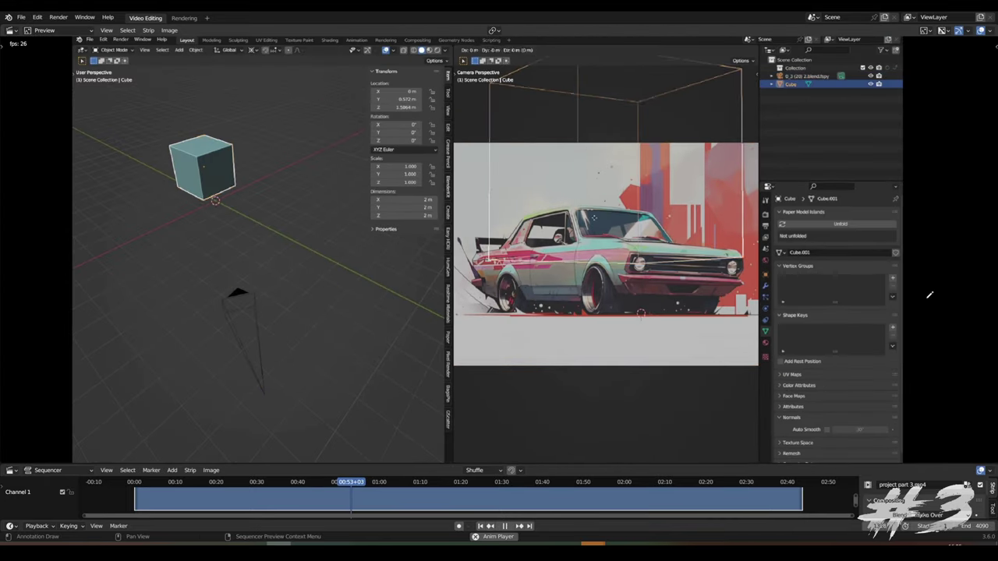
key("space")
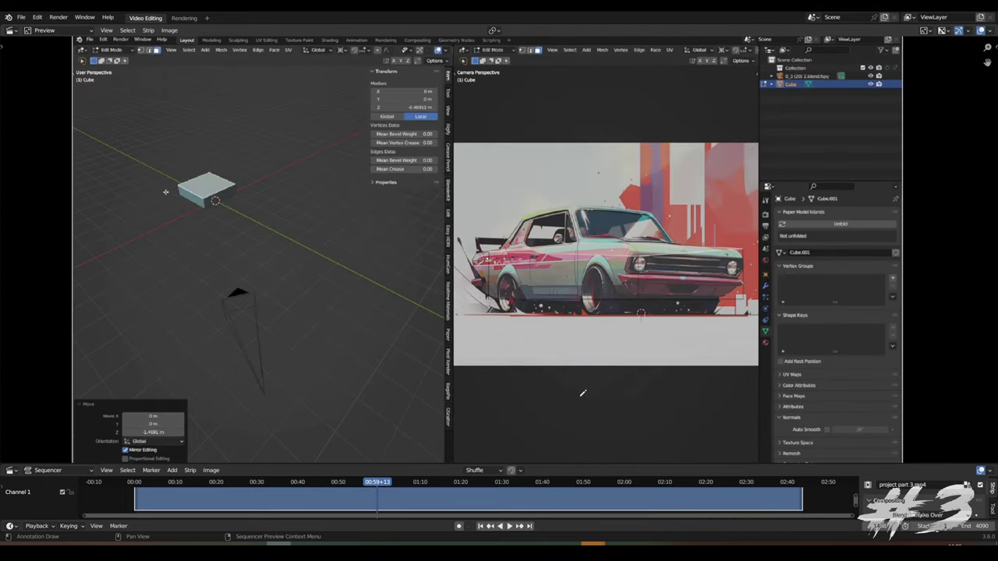
key("space")
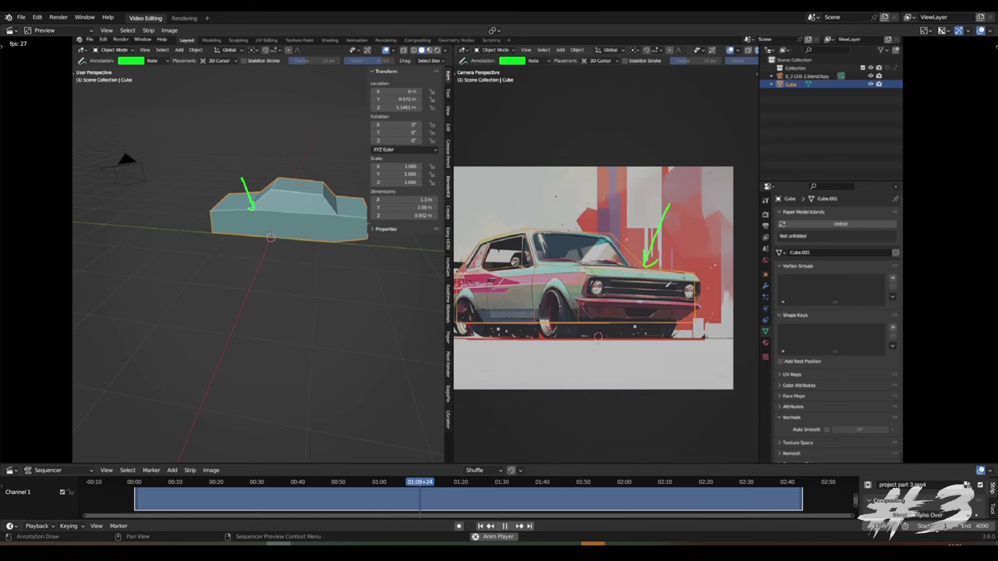
key("space")
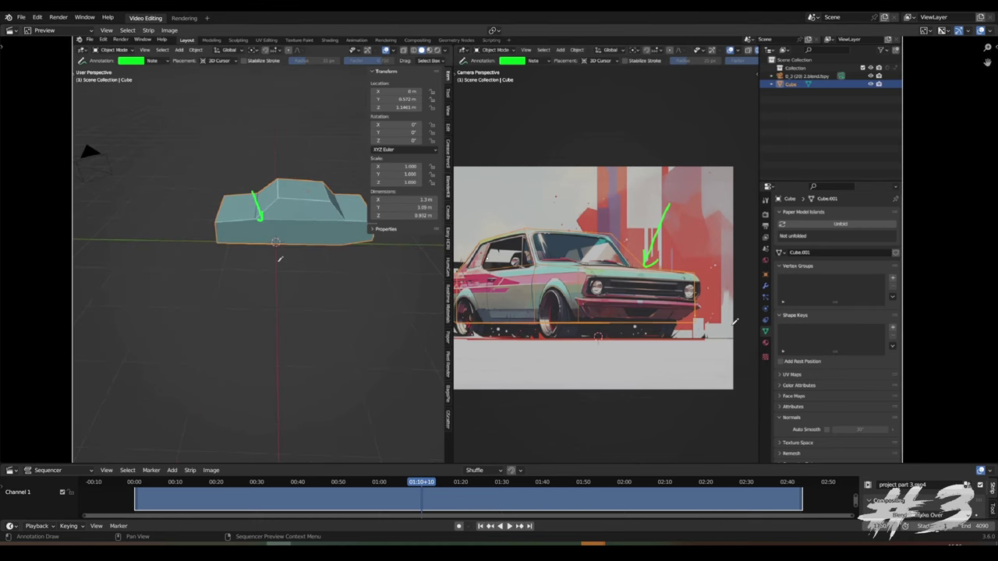
Zoom into the car illustration and draw strokes marking the windshield pillar and hood edge
scroll(395, 313, "up", 3)
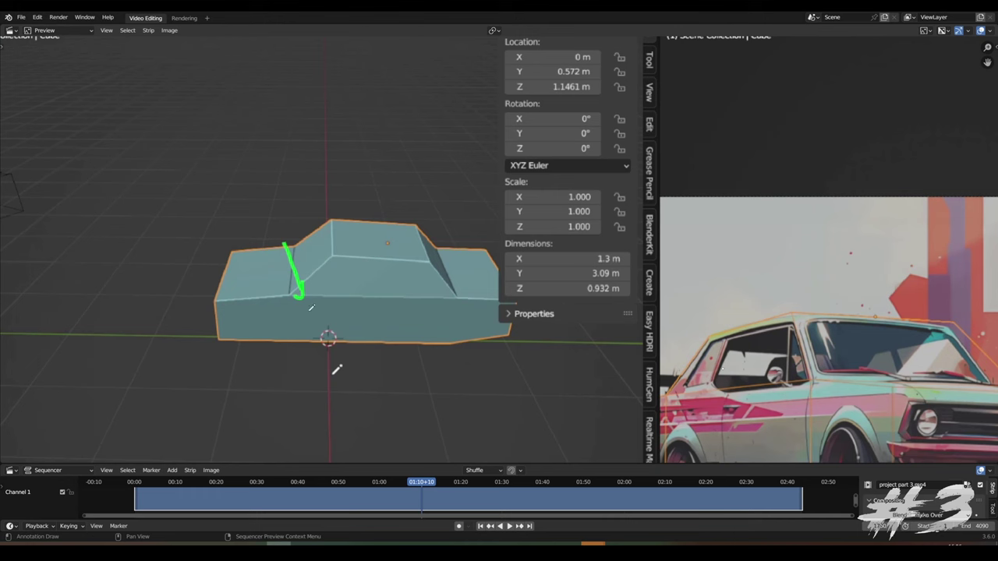
scroll(487, 253, "down", 3)
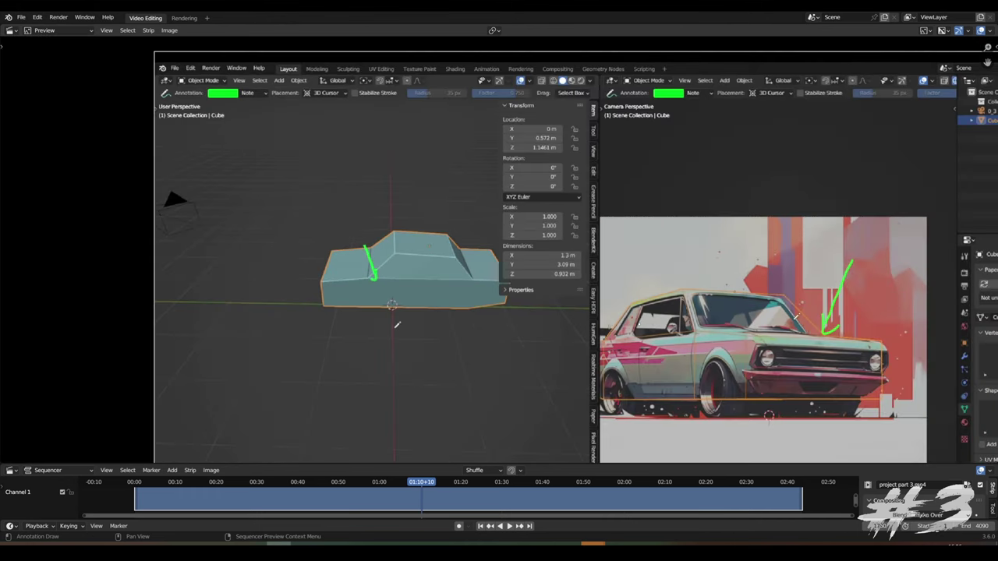
scroll(499, 249, "up", 2)
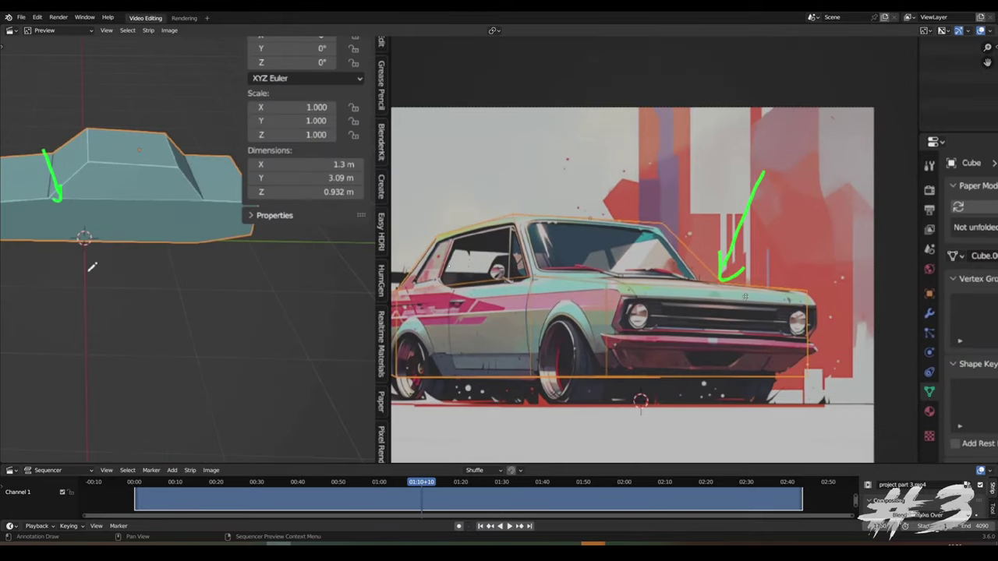
middle_click_drag(499, 250, 408, 249)
scroll(508, 241, "up", 1)
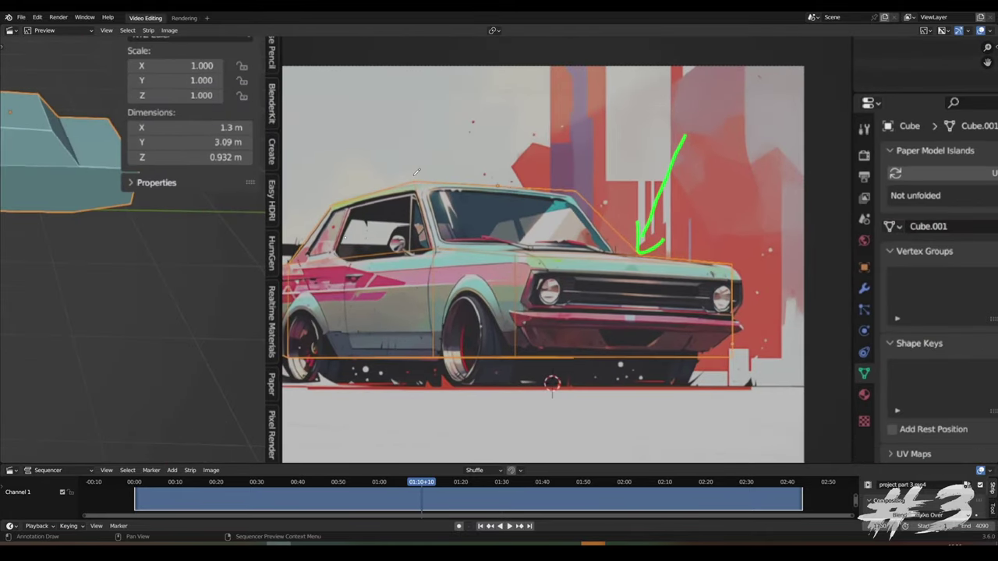
left_click_drag(415, 178, 433, 253)
left_click_drag(638, 255, 571, 187)
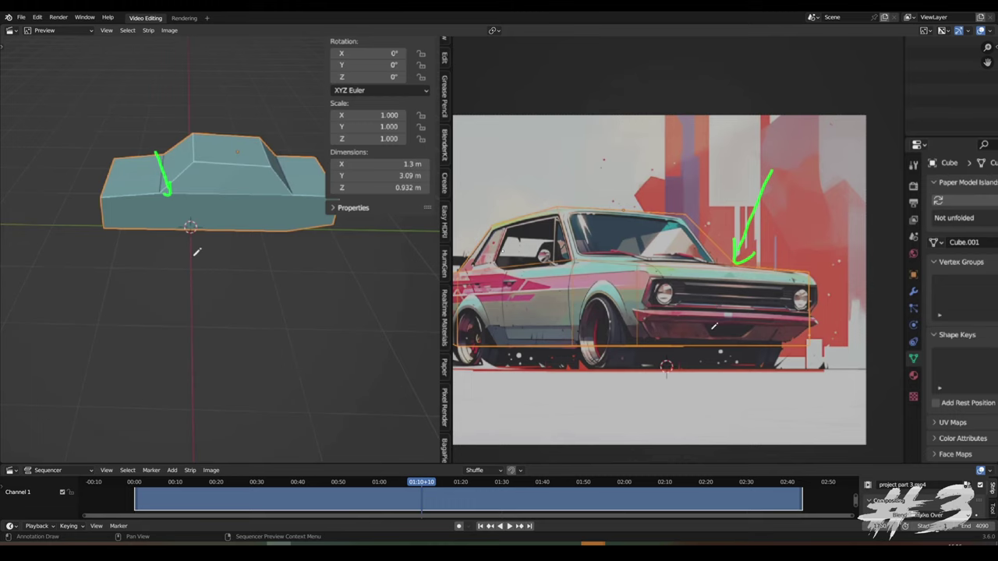
Resume the clip toward 01:50, circling the rear of the box car model along the way
key("space")
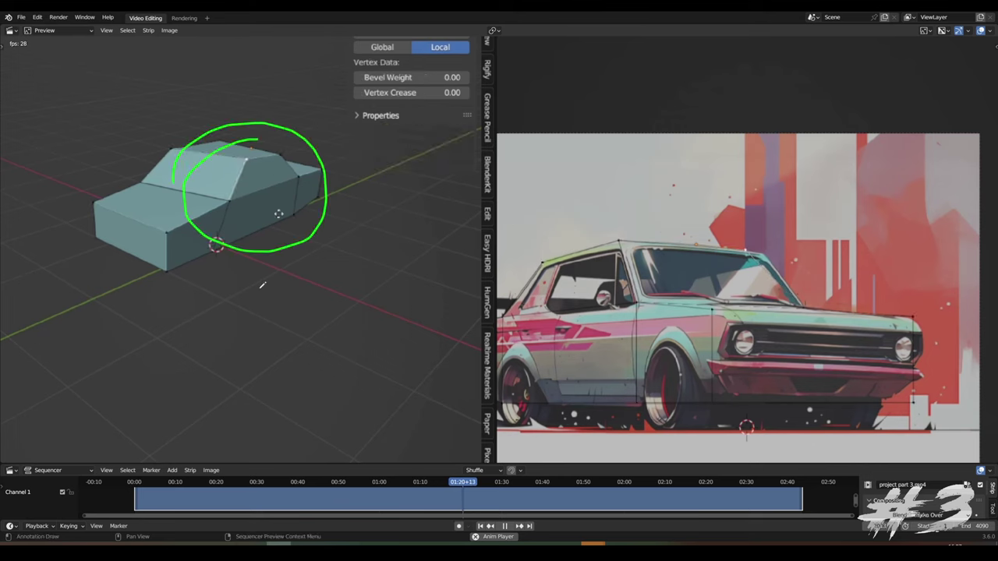
mouse_move(795, 257)
left_mouse_down()
mouse_move(738, 218)
mouse_move(772, 262)
left_mouse_up()
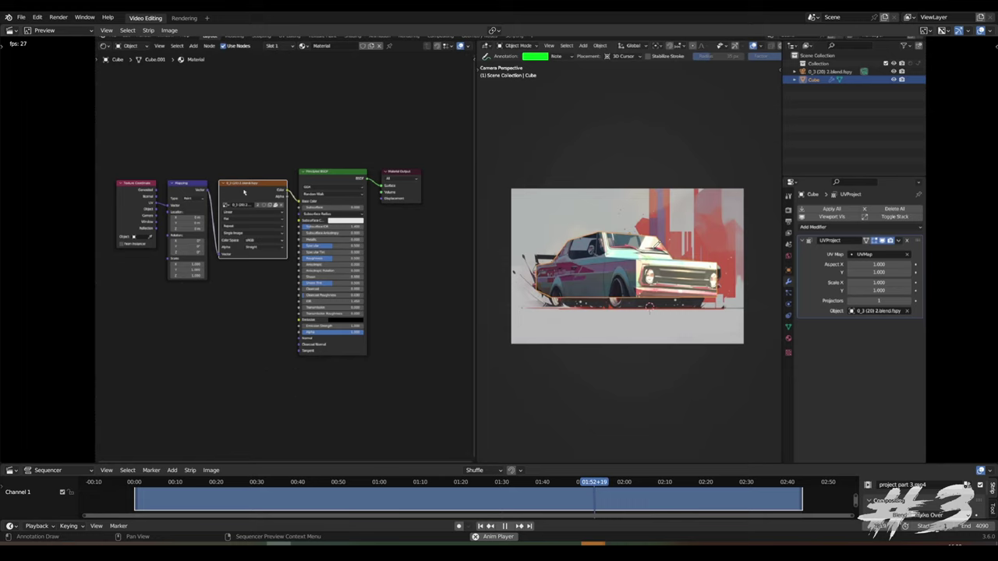
At 01:53, annotate the UVProject aspect values and outline the projected image frame, then resume
key("space")
left_click_drag(876, 243, 865, 277)
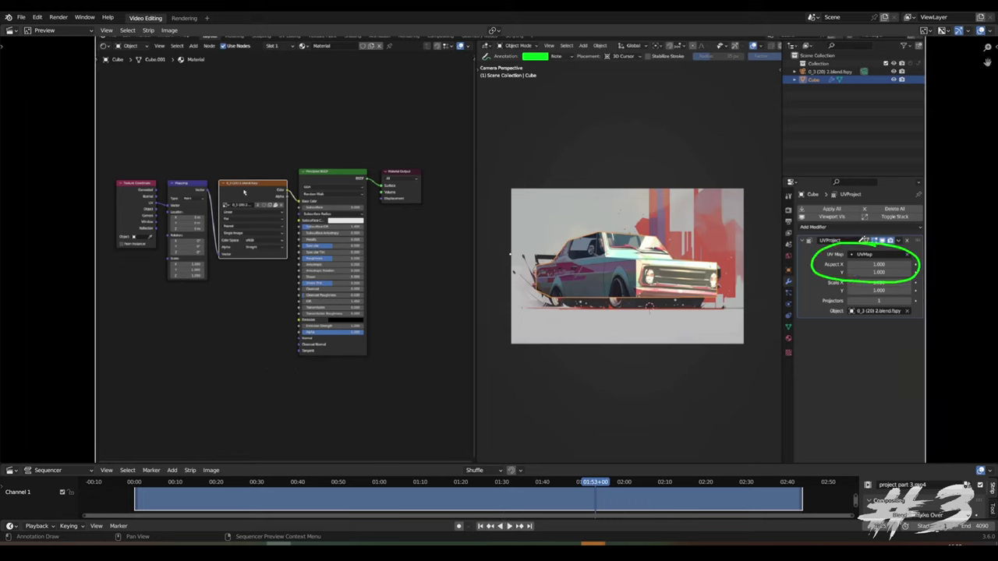
mouse_move(889, 244)
left_mouse_down("ctrl")
mouse_move(850, 245)
mouse_move(917, 261)
left_mouse_up("ctrl")
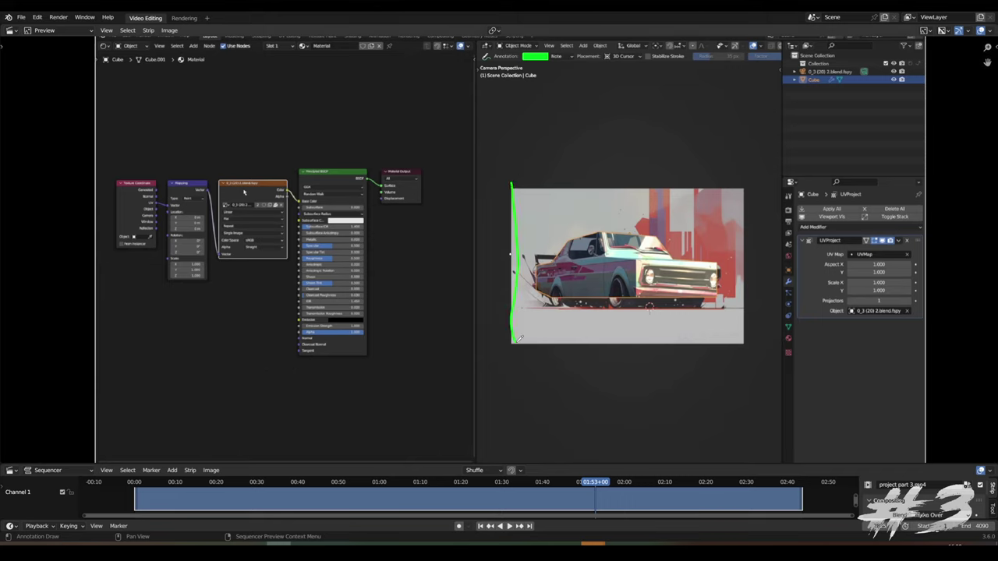
mouse_move(519, 338)
left_mouse_down()
mouse_move(738, 341)
mouse_move(752, 259)
mouse_move(752, 181)
mouse_move(528, 181)
left_mouse_up()
mouse_move(327, 118)
left_mouse_down()
mouse_move(244, 156)
mouse_move(238, 140)
mouse_move(222, 178)
left_mouse_up()
left_click_drag(236, 168, 294, 181)
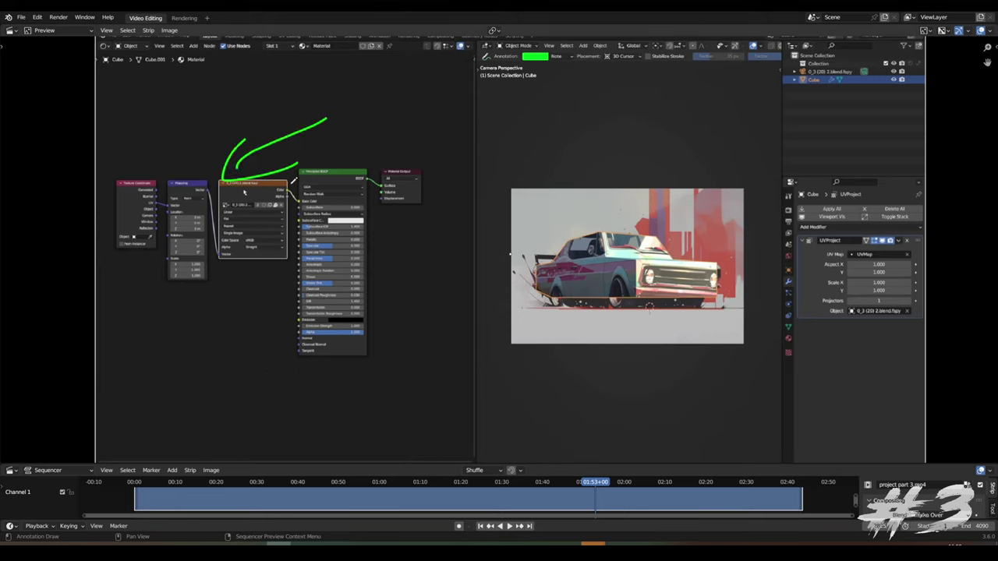
key("space")
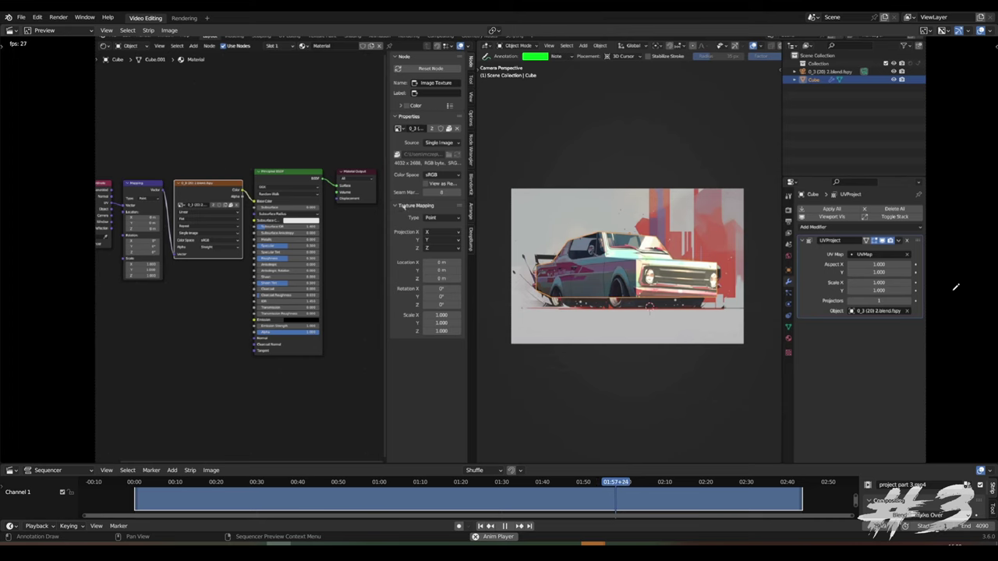
At 01:58, link the image's 4032 x 2688 resolution to the aspect values, erase the marks, and resume
key("space")
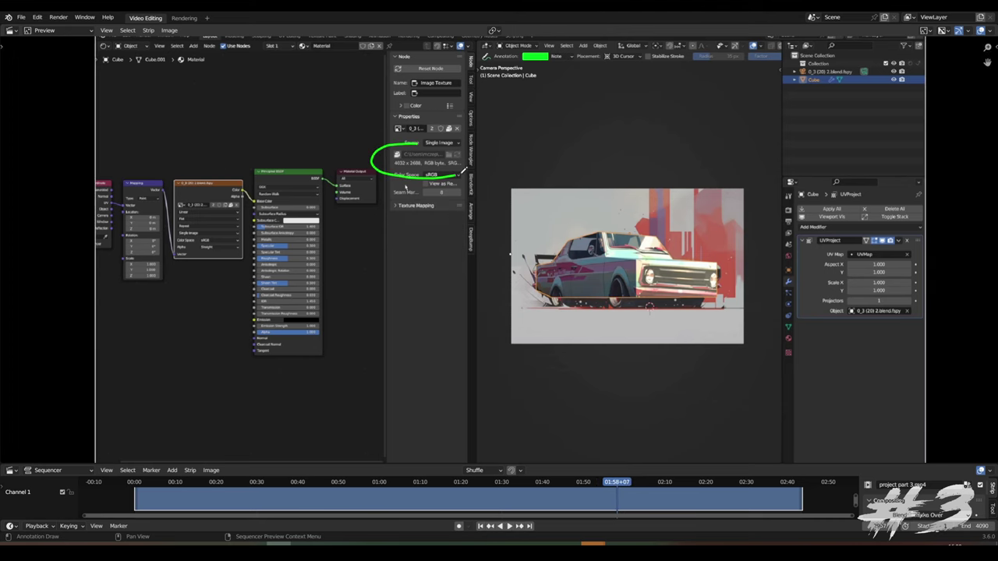
left_click_drag(464, 169, 387, 143)
scroll(351, 253, "up", 4)
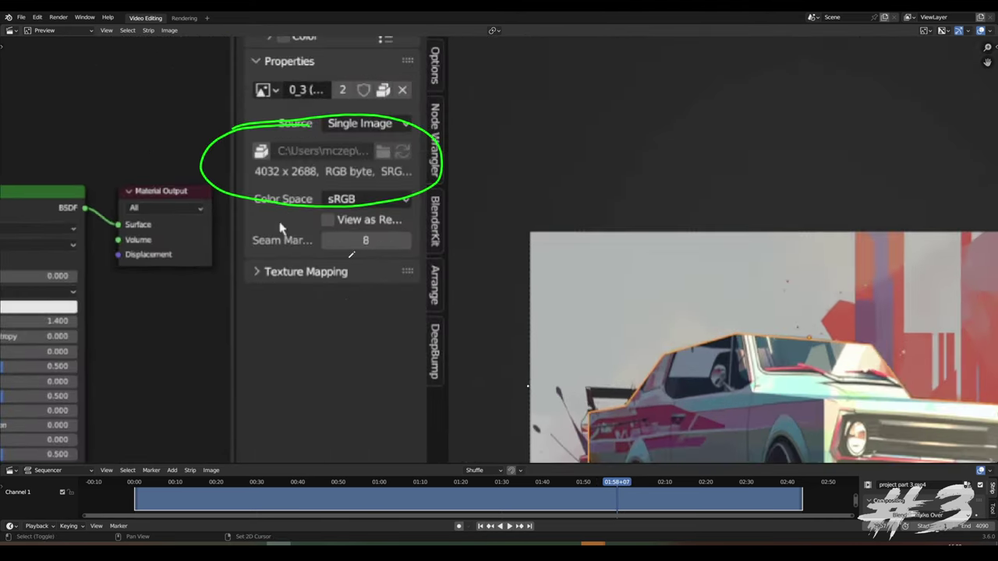
scroll(350, 254, "down", 2)
middle_click_drag(410, 176, 223, 172)
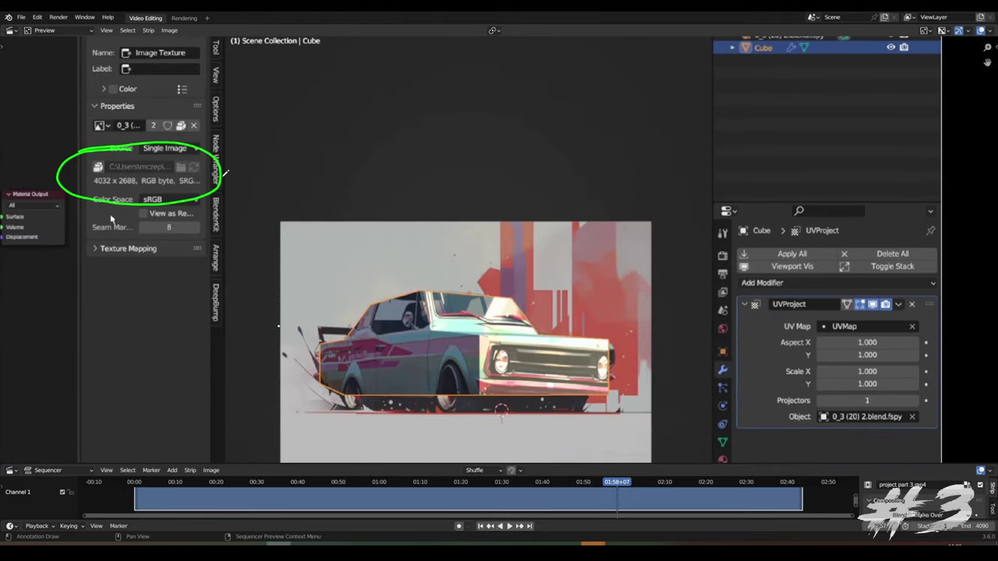
mouse_move(224, 172)
left_mouse_down()
mouse_move(598, 262)
mouse_move(820, 336)
left_mouse_up()
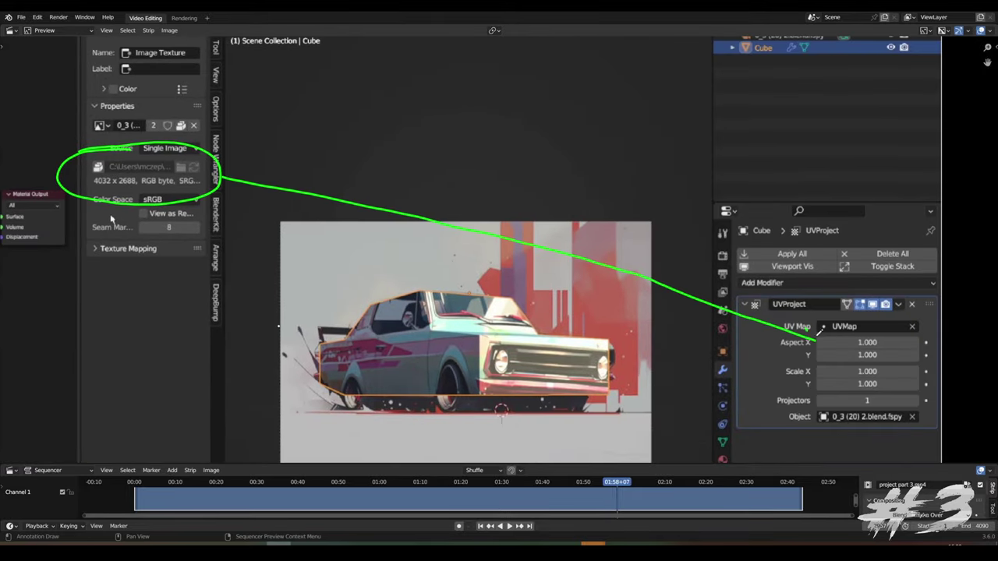
scroll(797, 335, "down", 2)
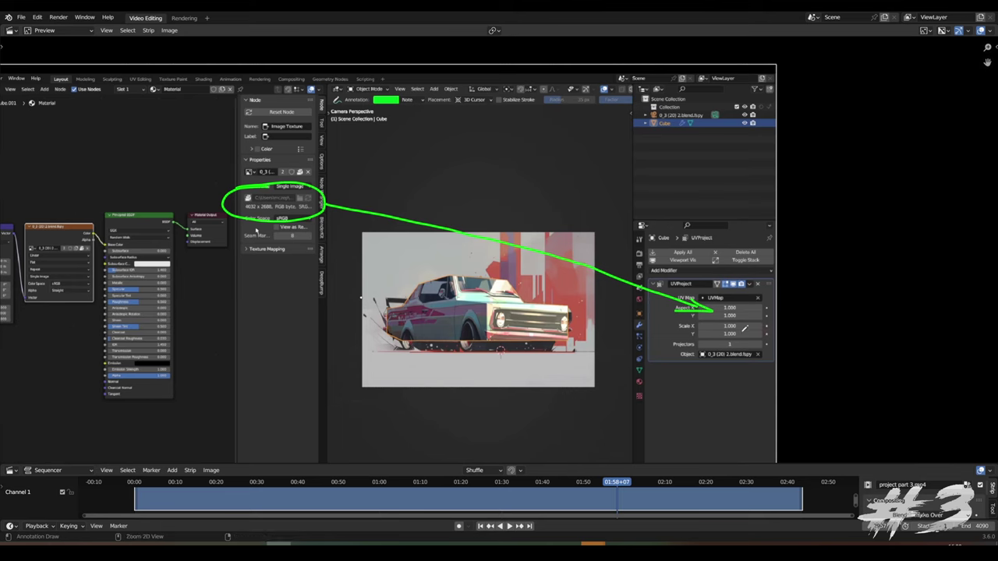
mouse_move(713, 310)
left_mouse_down("ctrl")
mouse_move(390, 212)
mouse_move(237, 220)
left_mouse_up("ctrl")
key("space")
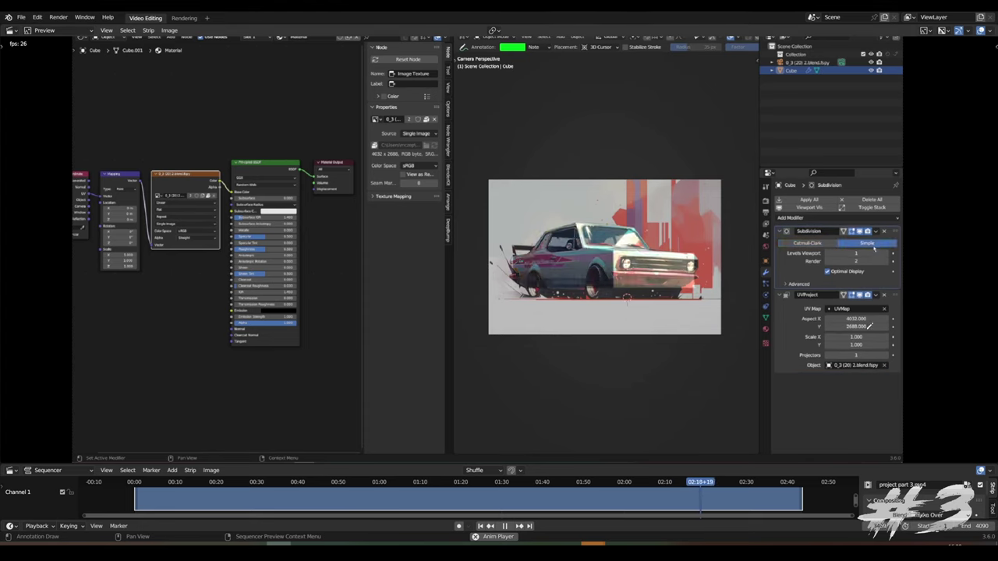
Pause at 02:21, circle the Subdivision Levels and Render values of 3, then resume playback
key("space")
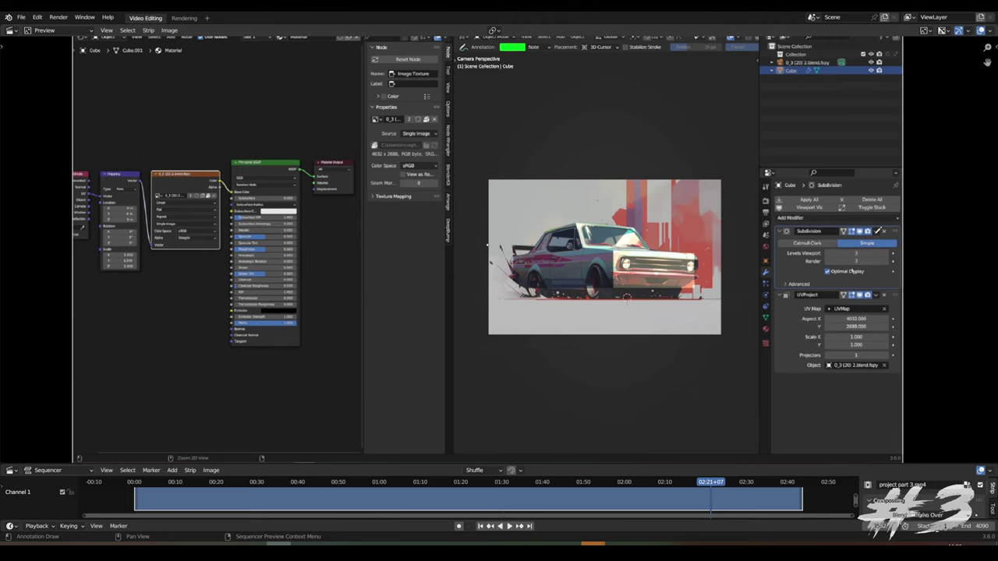
mouse_move(844, 236)
left_mouse_down()
mouse_move(858, 228)
mouse_move(900, 261)
left_mouse_up()
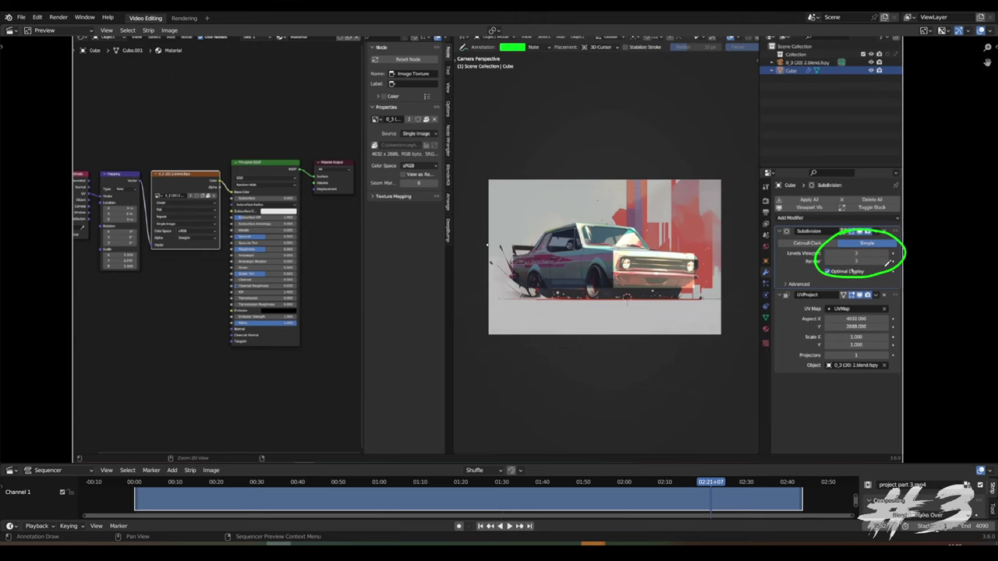
key("space")
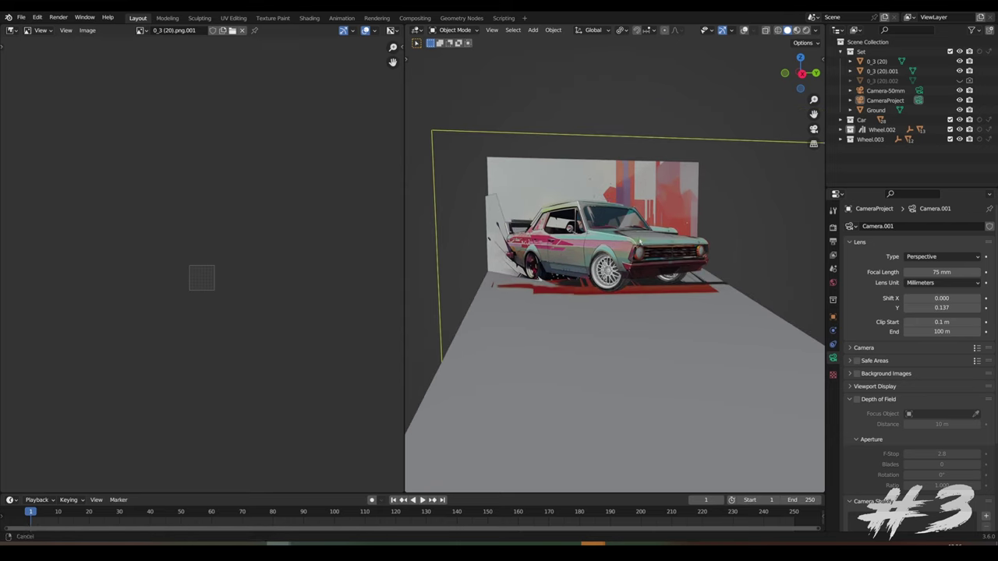
View the car scene through the camera and set the brush to 38 px radius, 0.525 strength
middle_click_drag(616, 311, 624, 236)
key("KP_0")
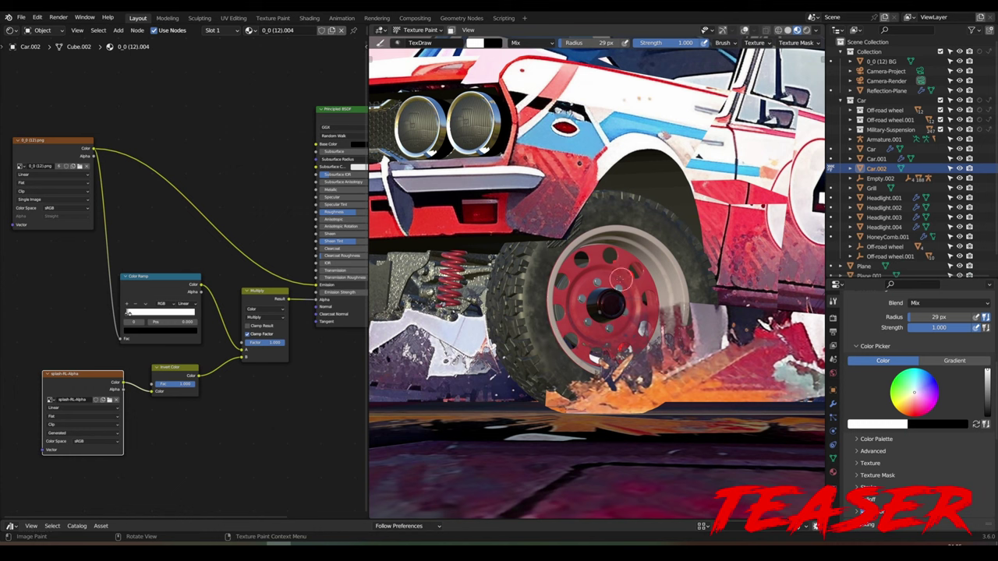
key("f")
key("shift+f")
key("shift+f")
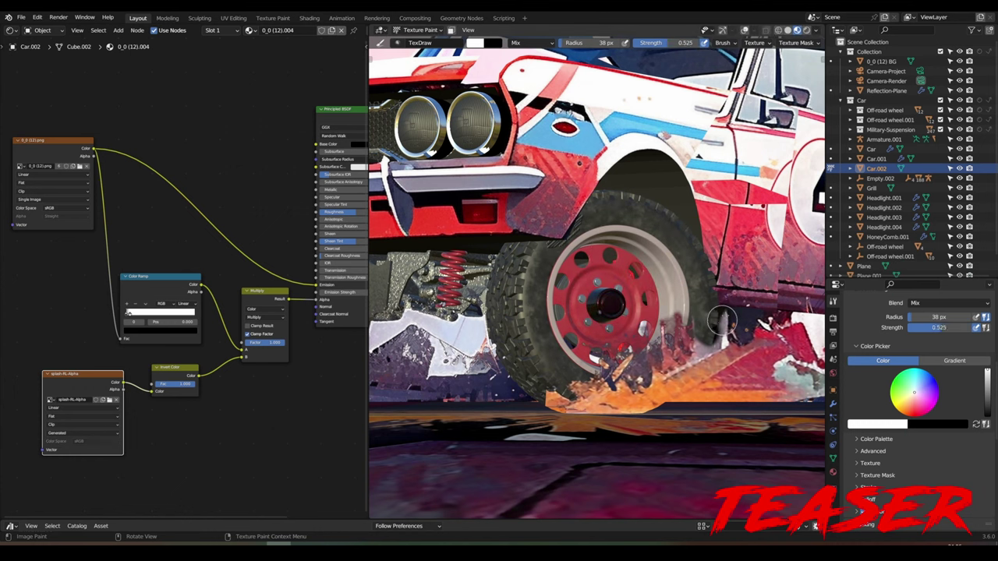